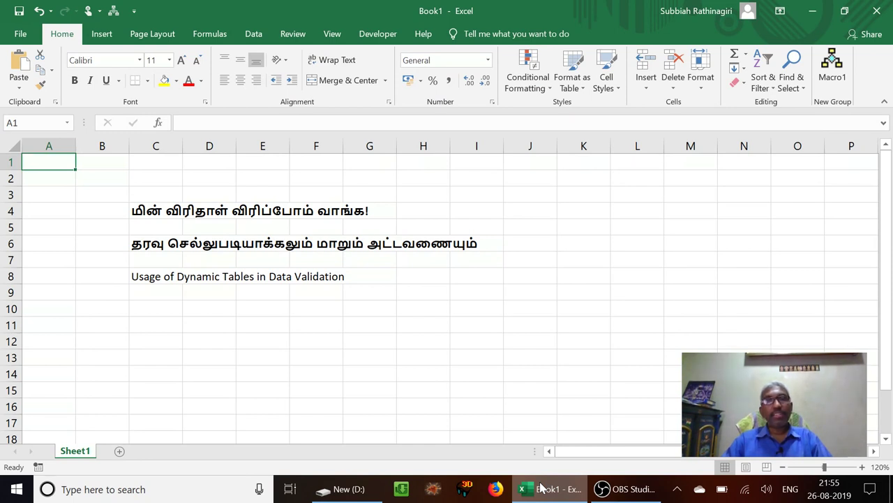
Navigate from the title rows through the entry area over to cell F11.
key(Down)
key(Down)
key(Down)
key(Down)
key(Down)
key(Right)
key(Right)
key(Right)
key(Right)
key(Right)
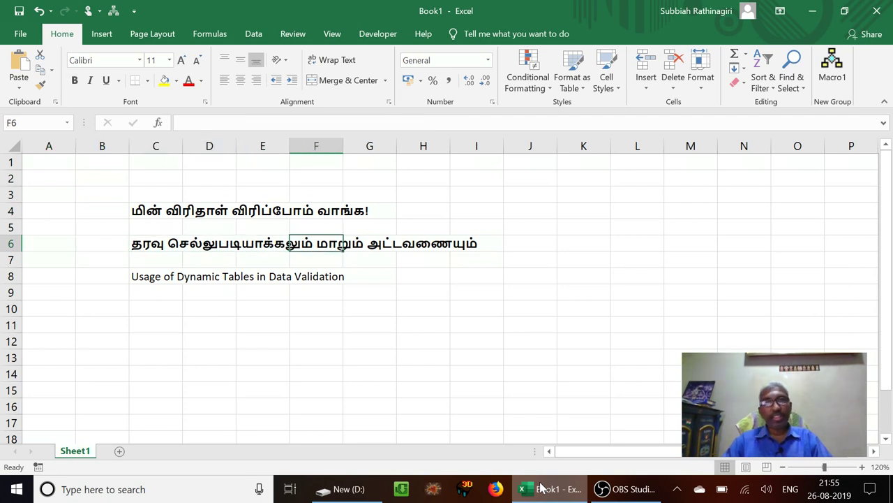
key(Left)
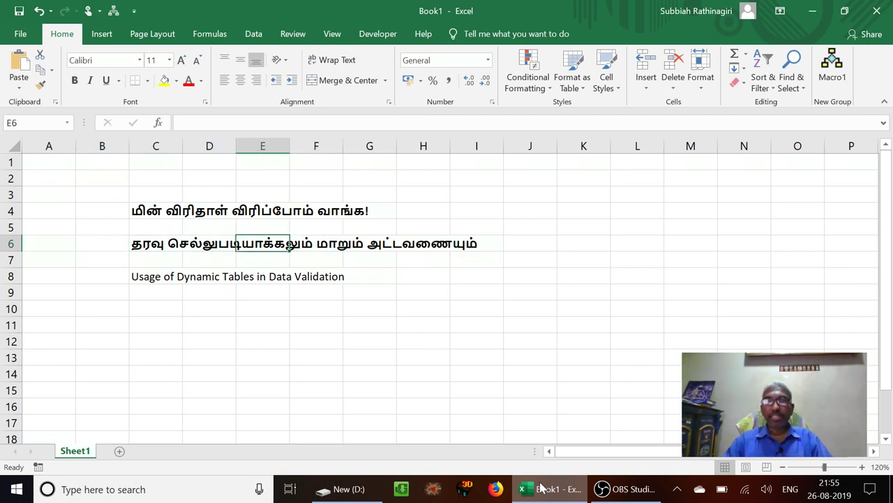
key(Left)
key(Down)
key(Down)
key(Down)
key(Down)
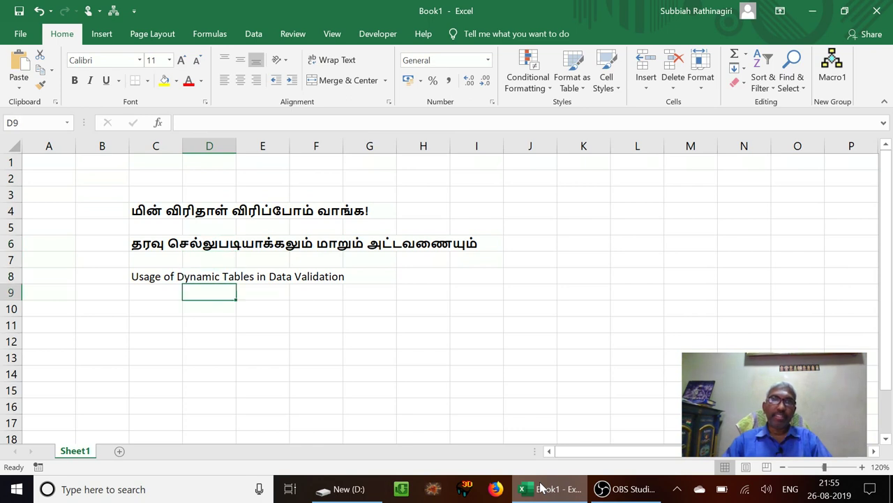
key(Left)
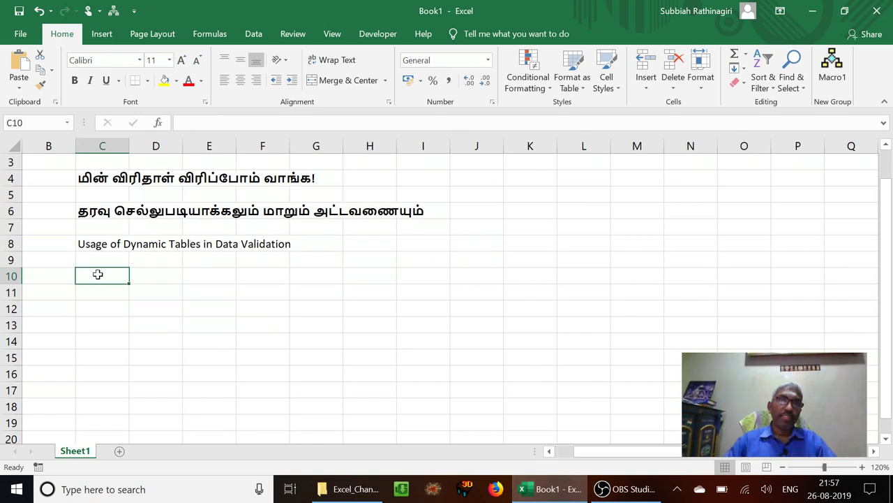
key(Down)
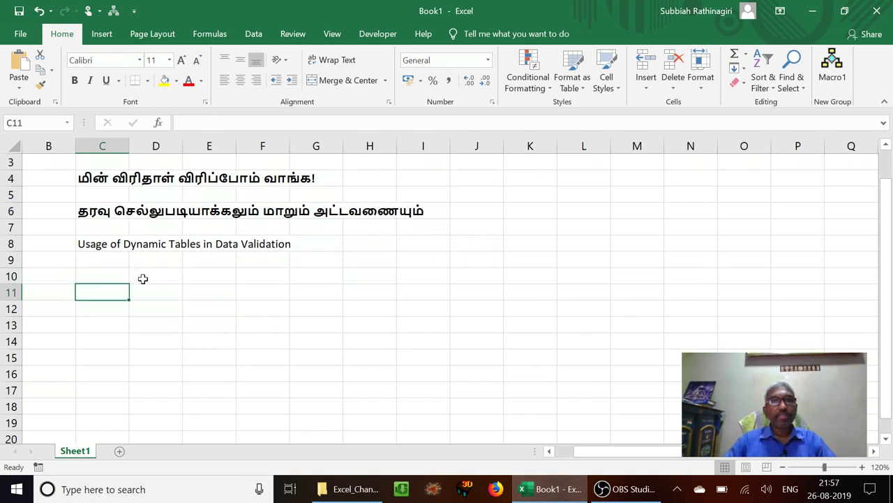
click(143, 279)
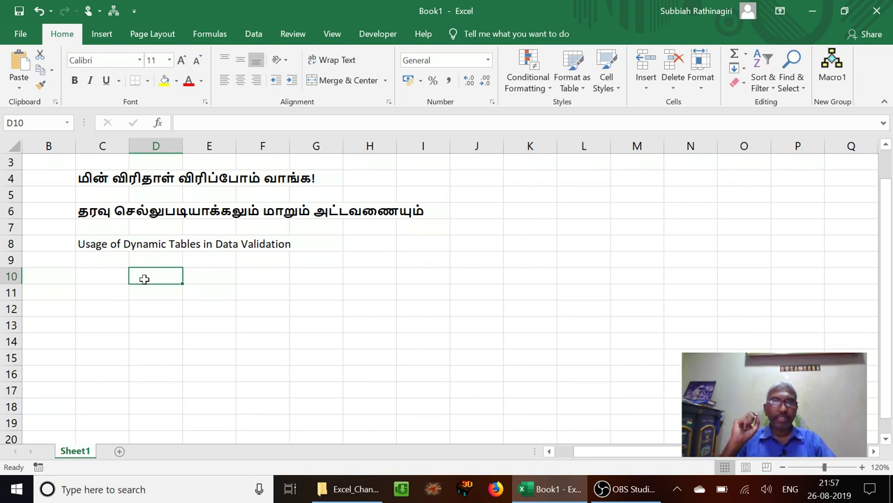
key(Left)
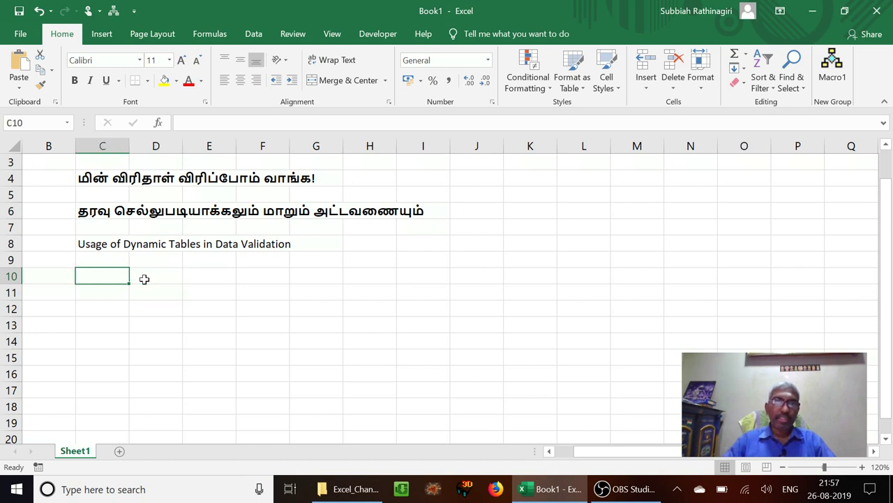
key(Down)
key(shift+Down)
key(shift+Down)
key(shift+Down)
key(shift+Down)
key(shift+Down)
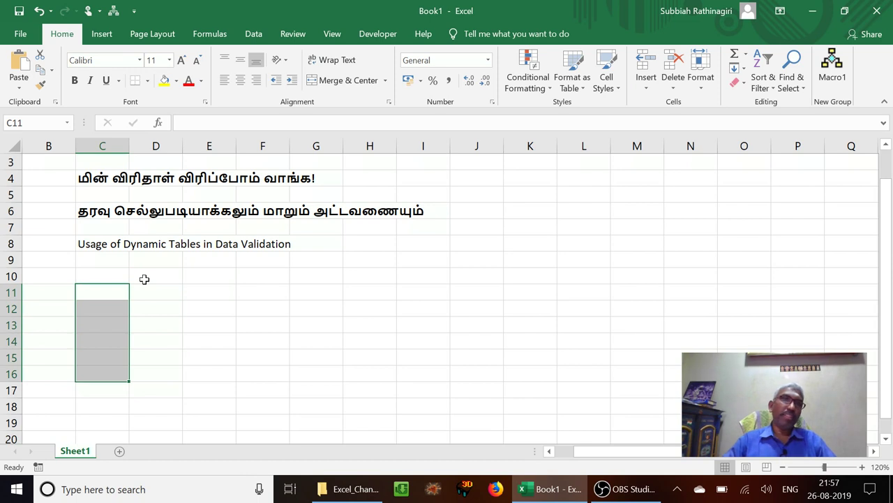
key(Right)
key(Left)
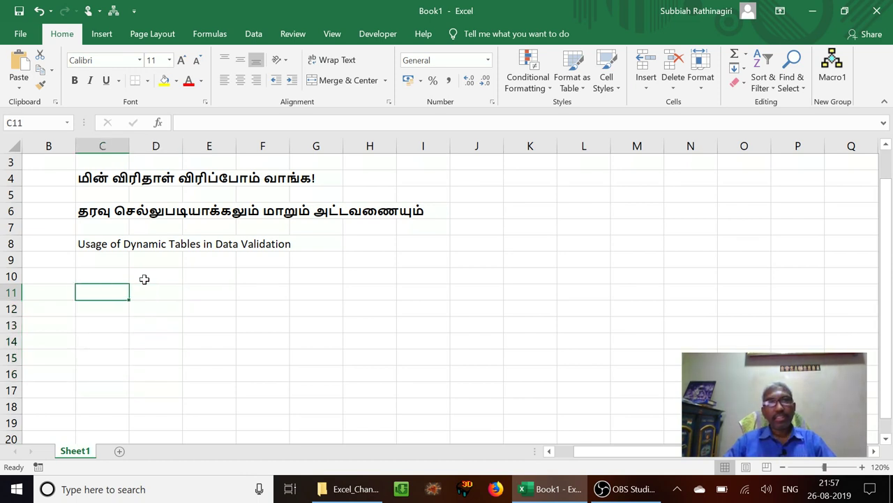
key(shift+Down)
key(shift+Down)
key(shift+Down)
key(shift+Down)
key(shift+Down)
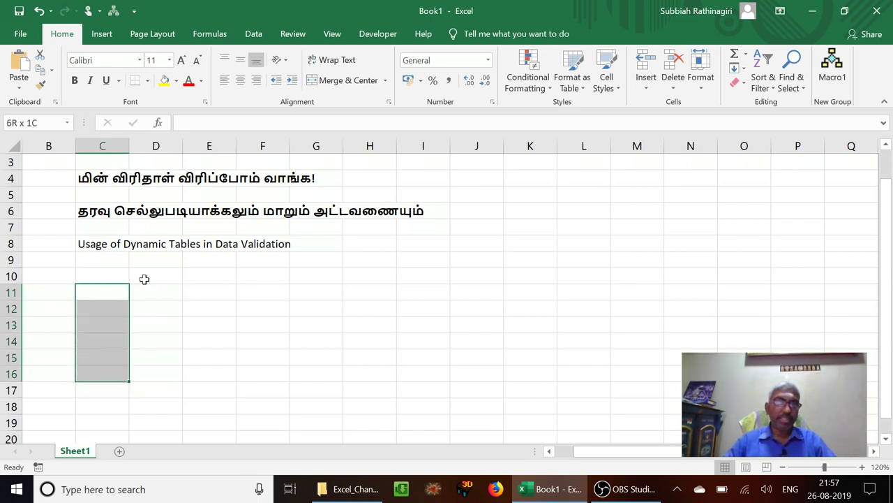
key(Up)
key(Down)
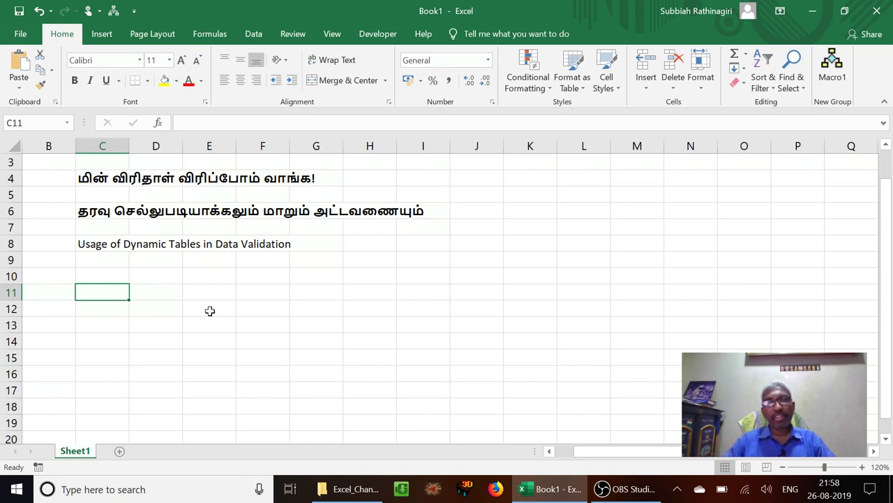
key(Right)
key(Right)
key(Right)
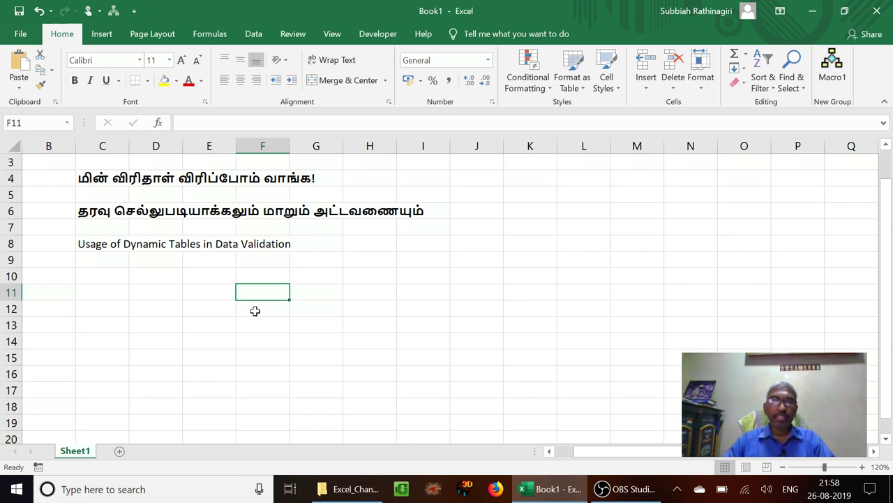
Enter the SalesReps heading in F11 with Rajan, Kumaran, Xavier and Kannan below it.
text(Sale)
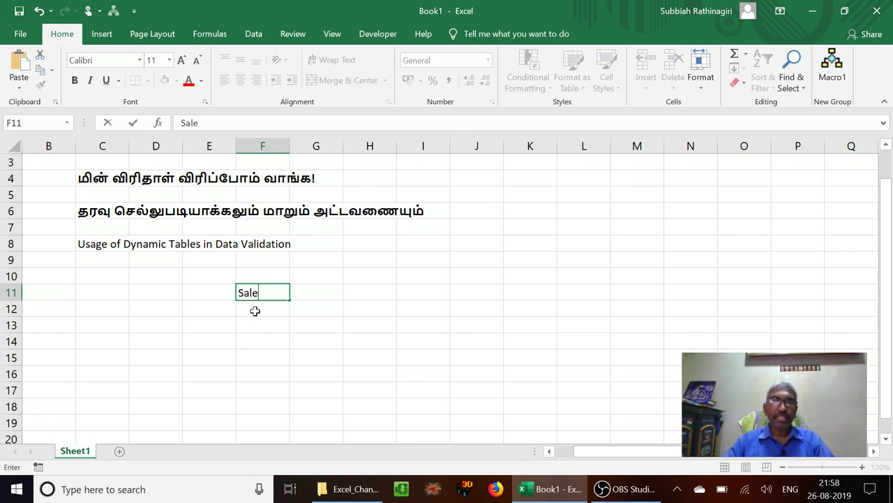
text(sRep)
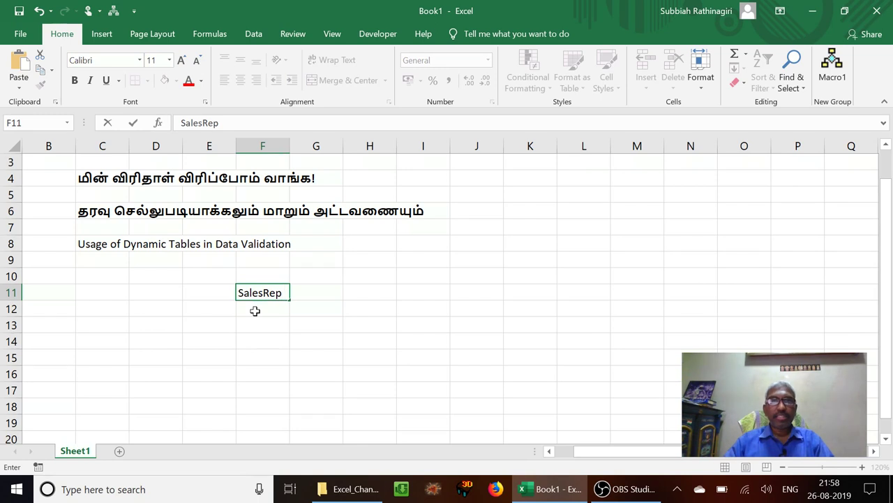
text(s)
key(Return)
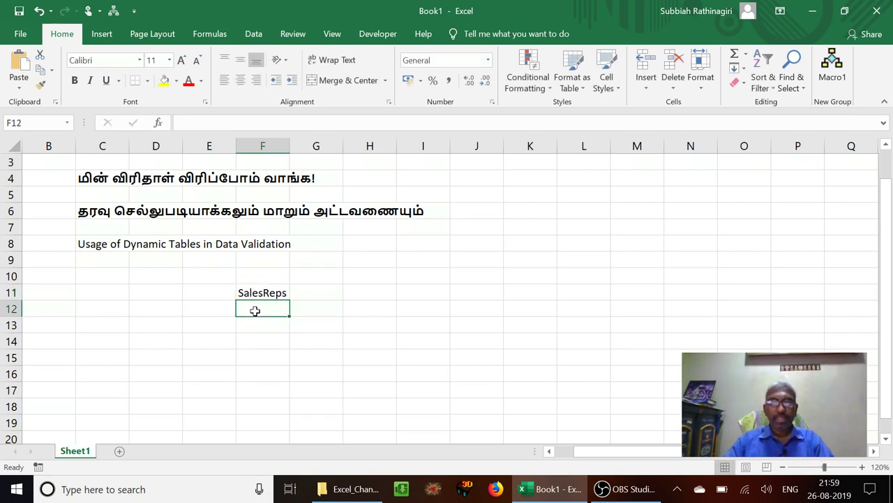
text(Rajan)
key(Return)
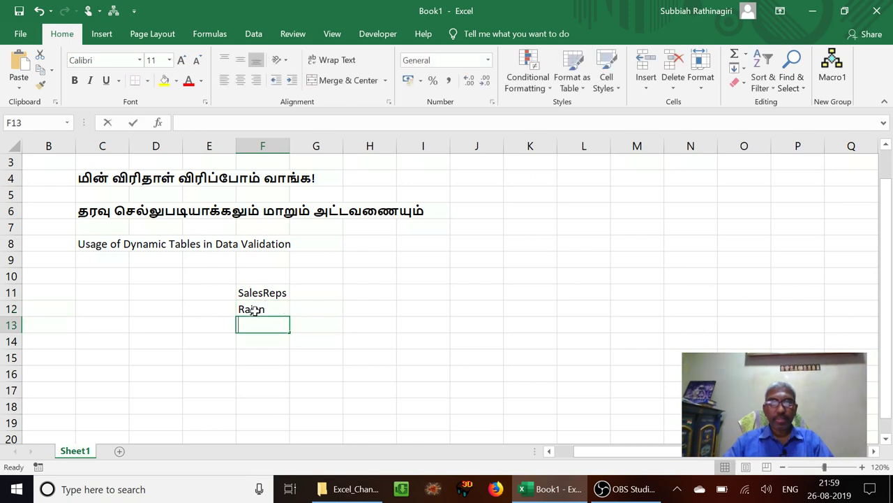
text(Kumaran)
key(Return)
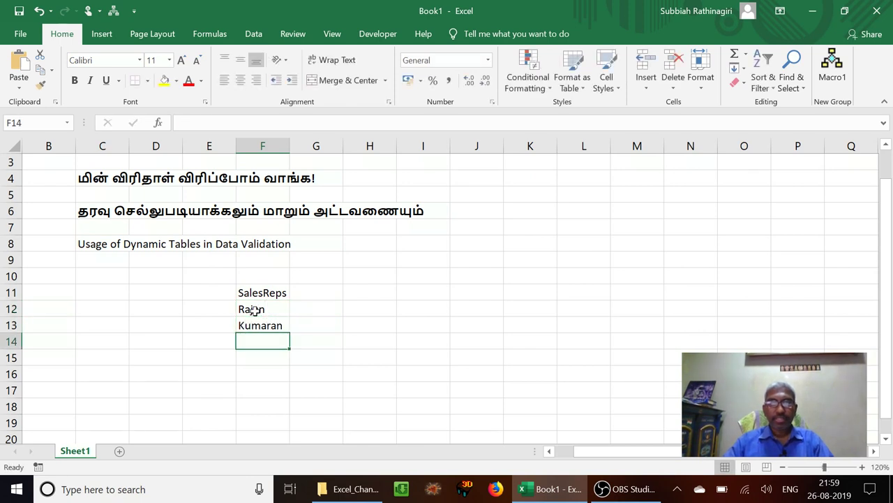
text(Xavier)
key(Return)
text(Kan)
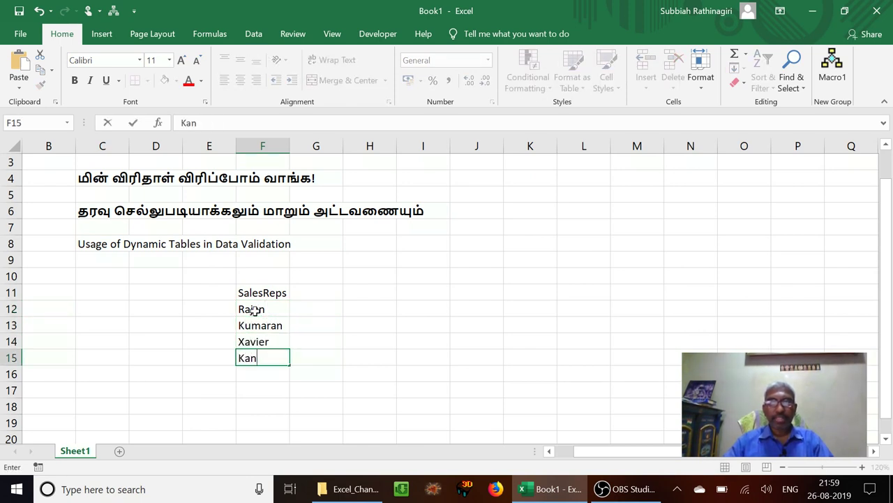
text(nan)
key(Return)
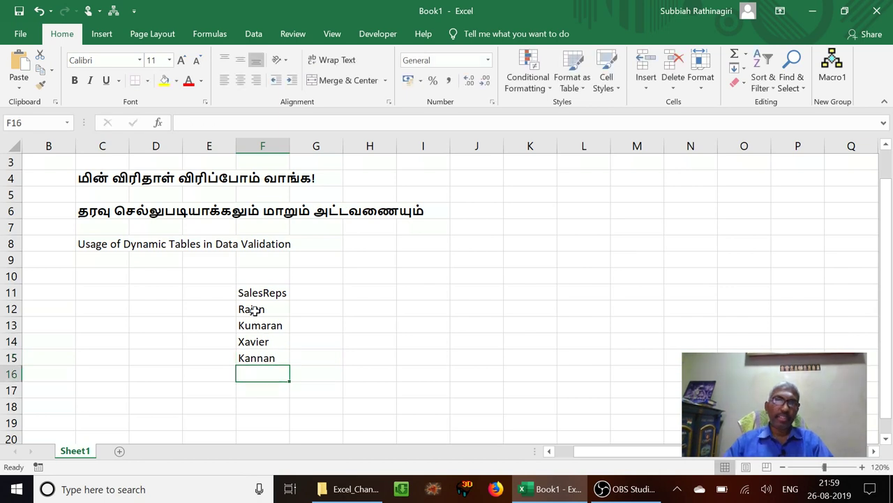
click(271, 318)
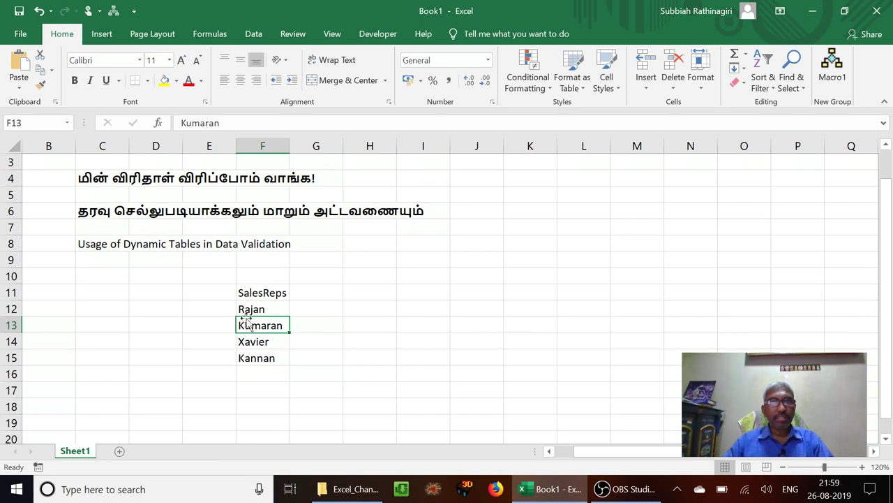
Convert F11:F15 into a table (Table1) with 'My table has headers' ticked.
click(98, 34)
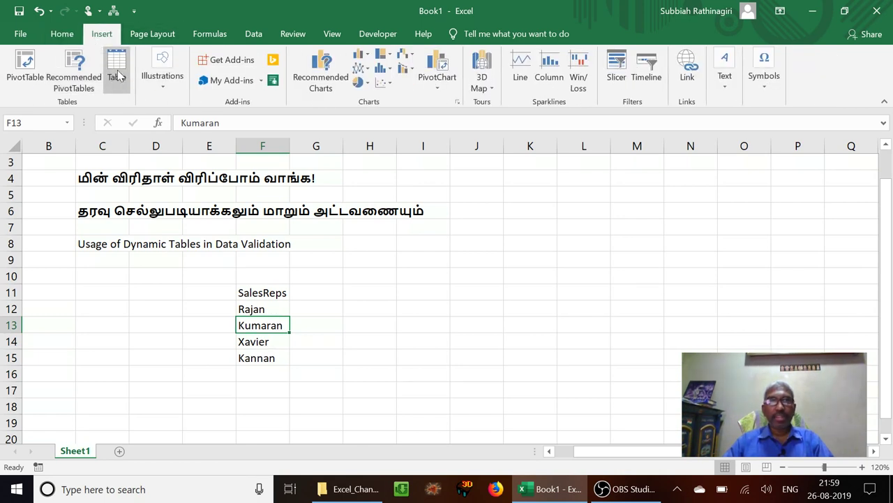
click(117, 74)
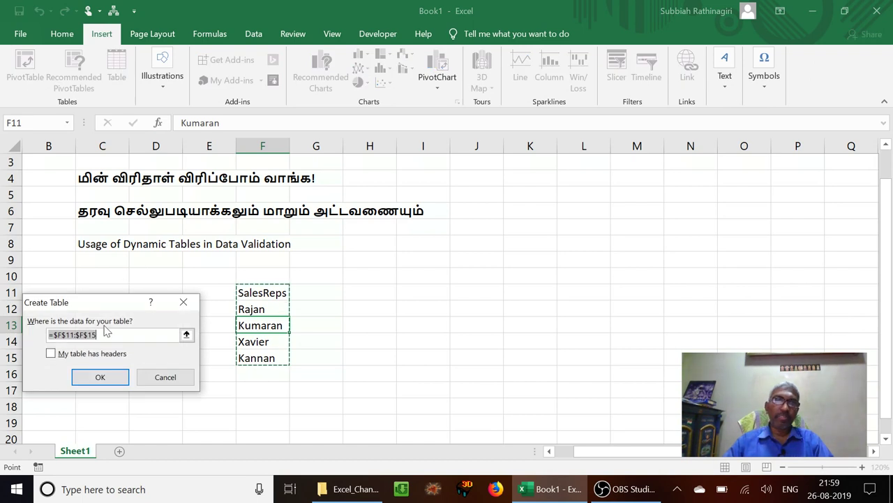
click(52, 355)
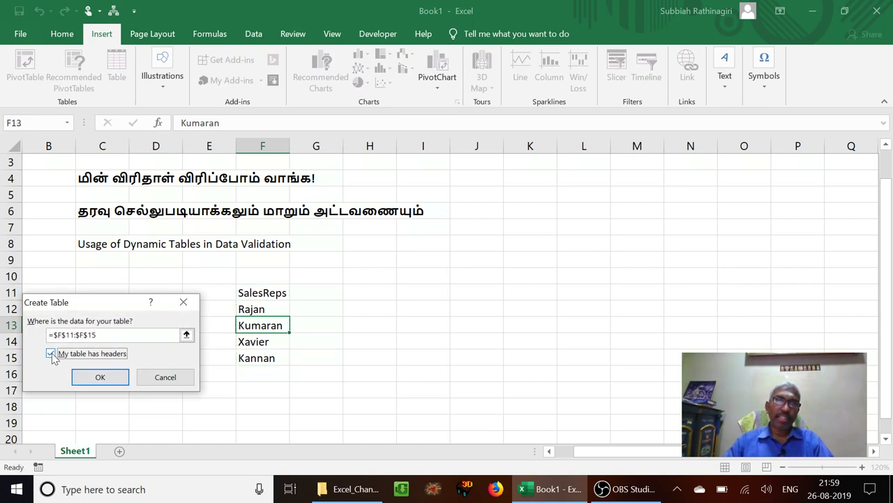
click(98, 377)
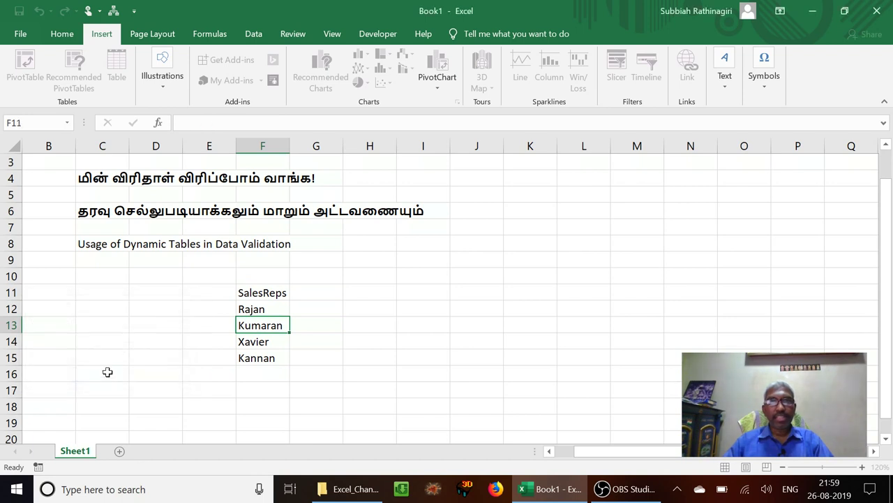
click(256, 310)
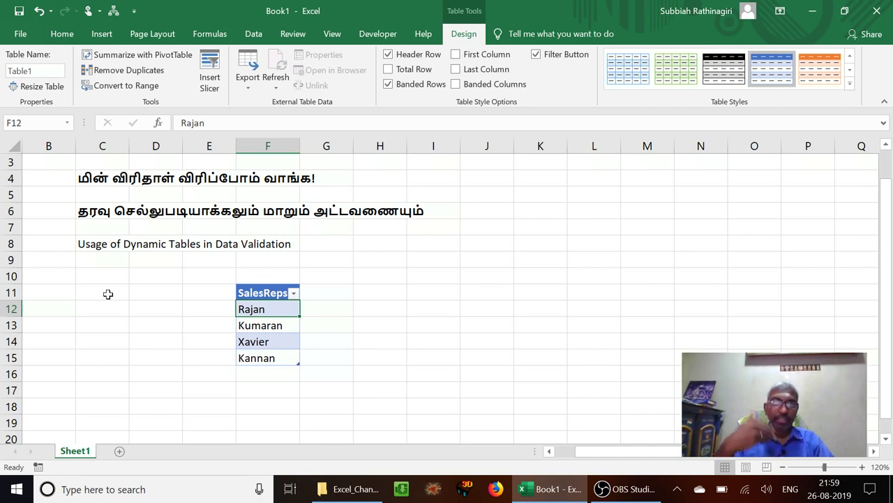
Enter the headers SalesRep in C11, Sales in D11 and Date in B11.
key(Left)
key(Left)
key(Left)
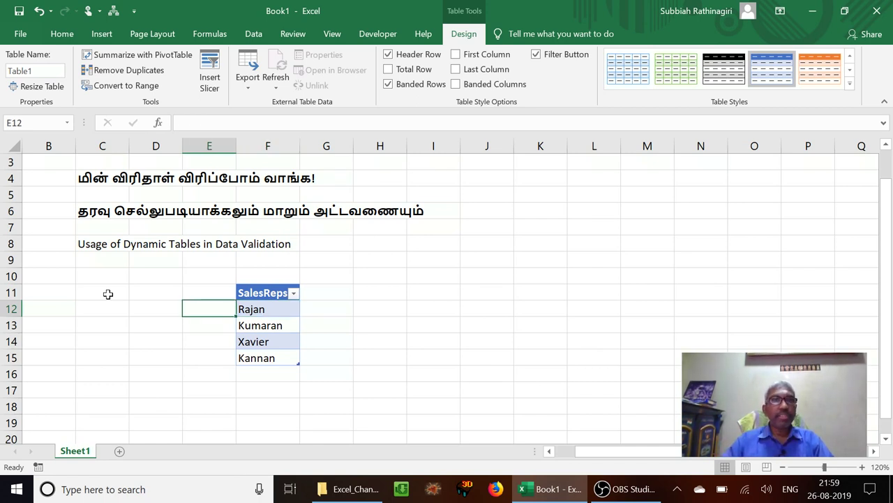
key(Up)
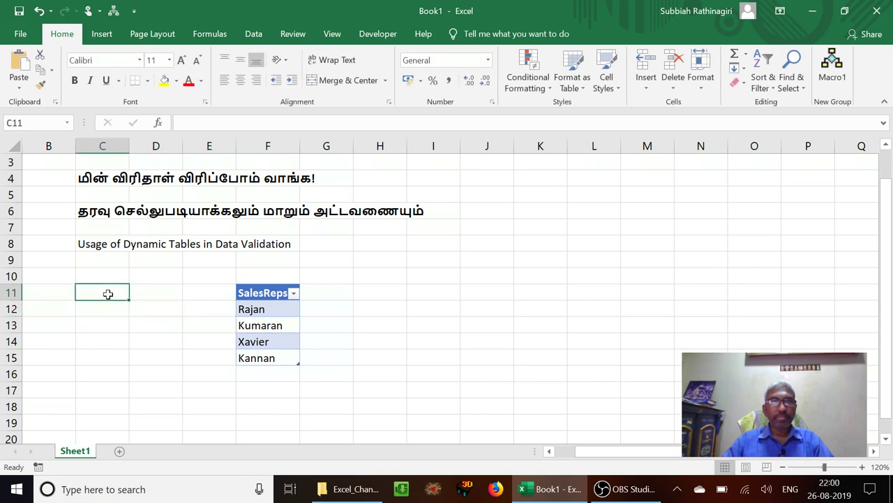
text(Sales)
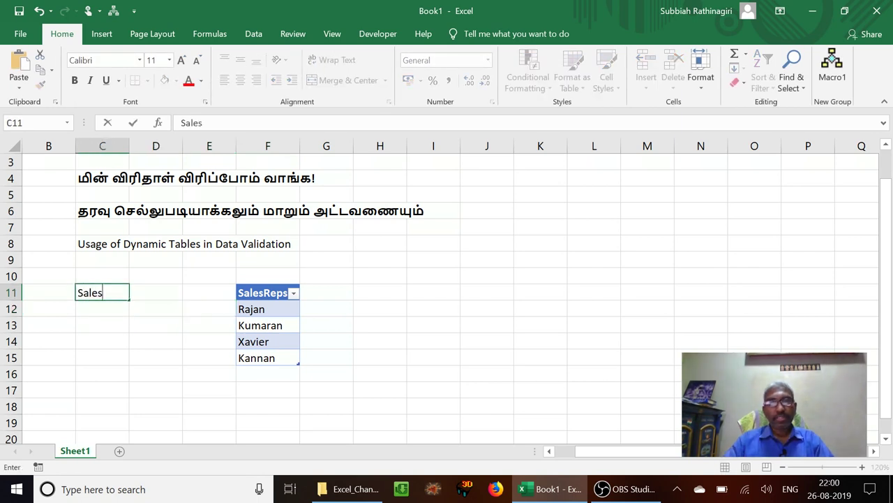
text(Rep)
key(Tab)
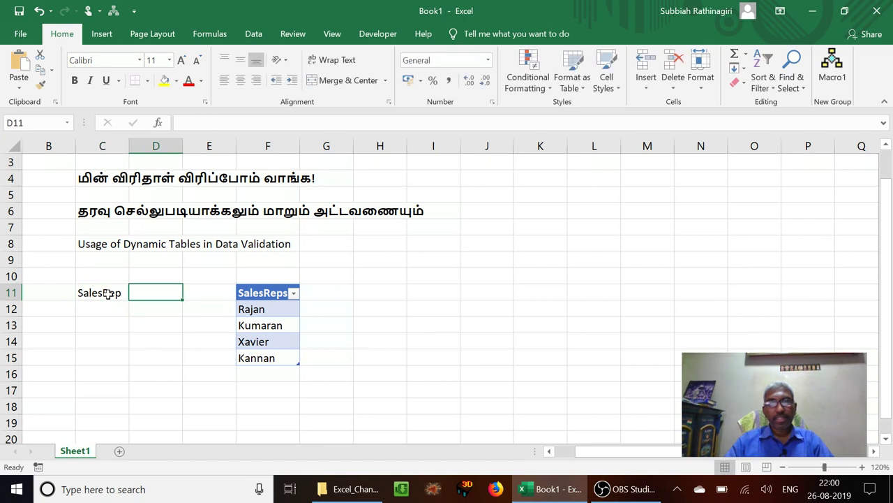
text(Sales)
key(Return)
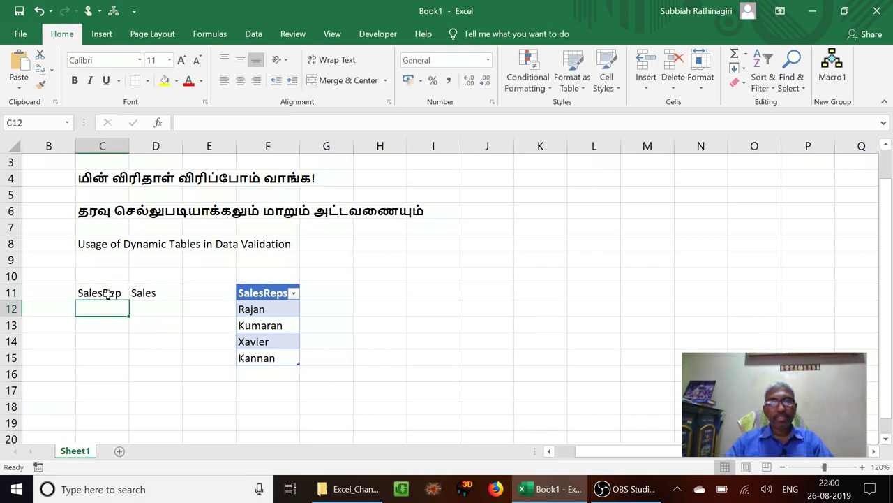
key(Left)
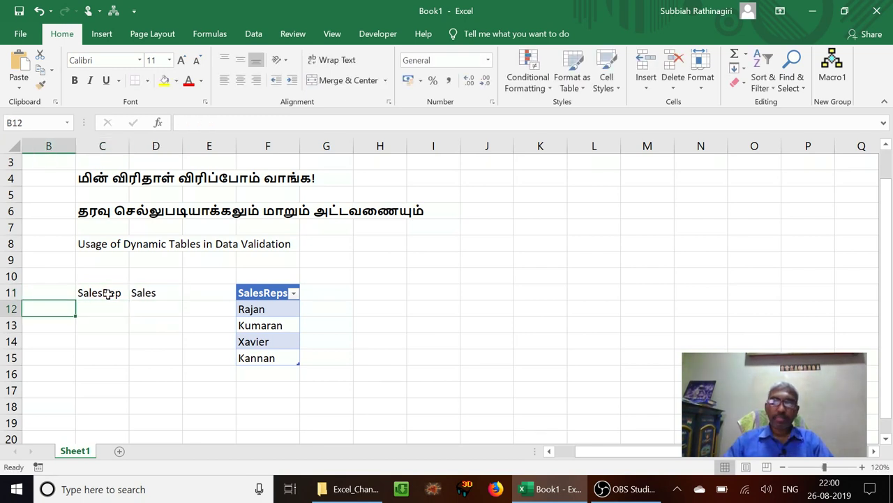
key(Up)
text(Date)
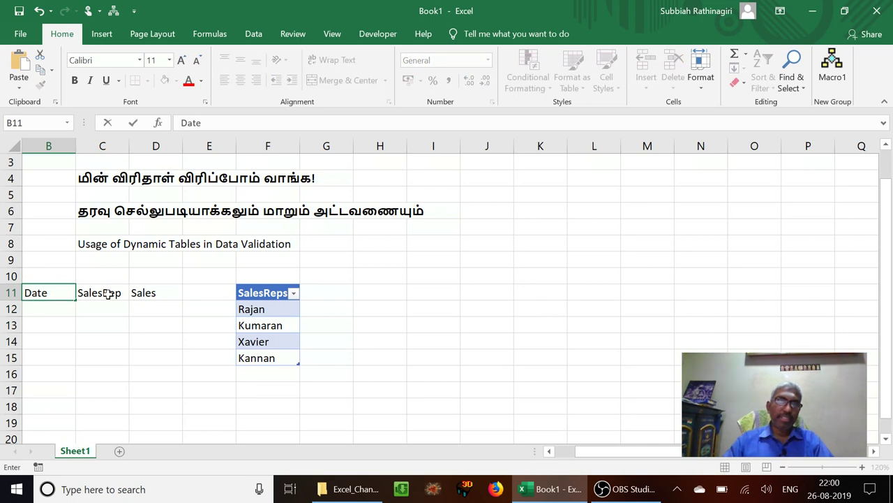
key(Return)
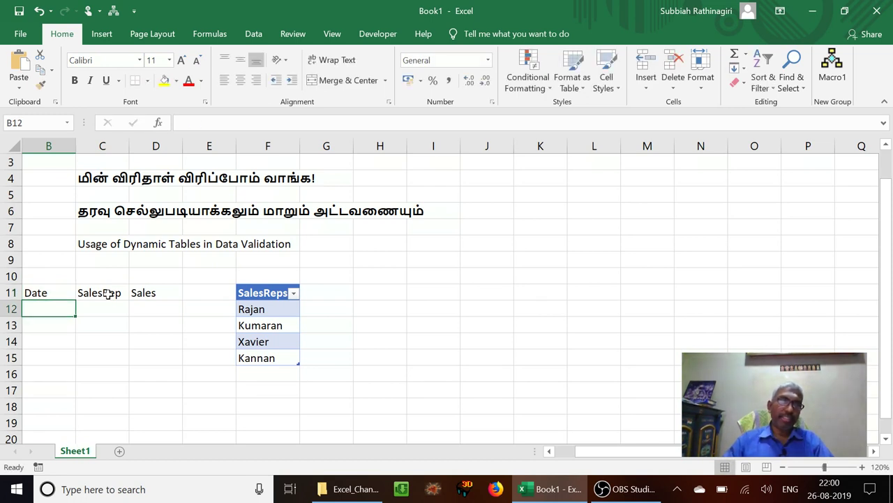
key(alt+a)
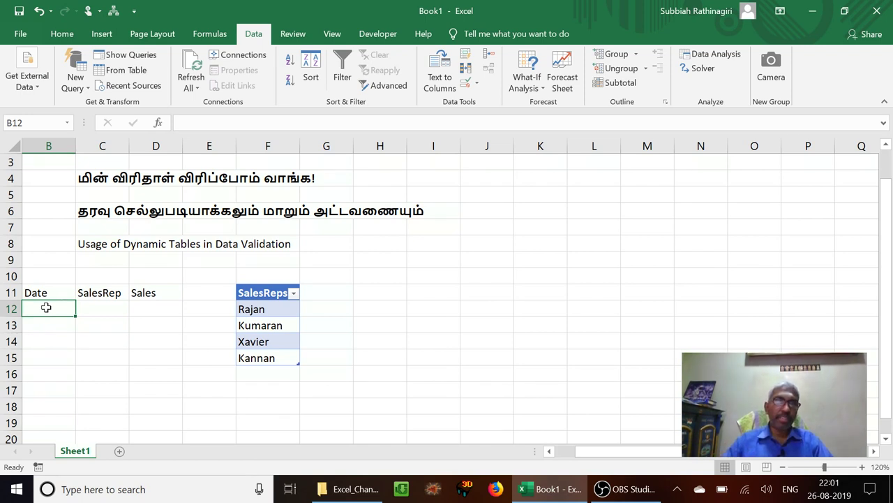
key(shift+Down)
key(shift+Down)
key(shift+Down)
key(shift+Down)
key(shift+Down)
key(shift+Down)
key(shift+Down)
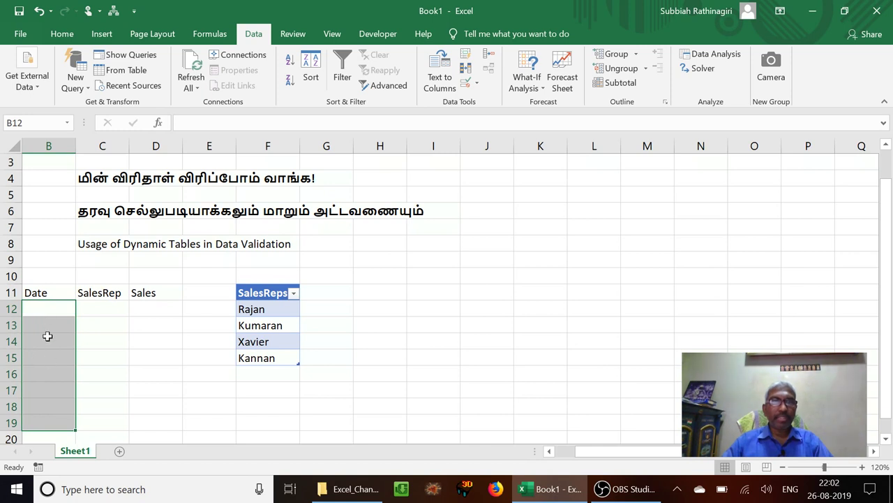
click(43, 308)
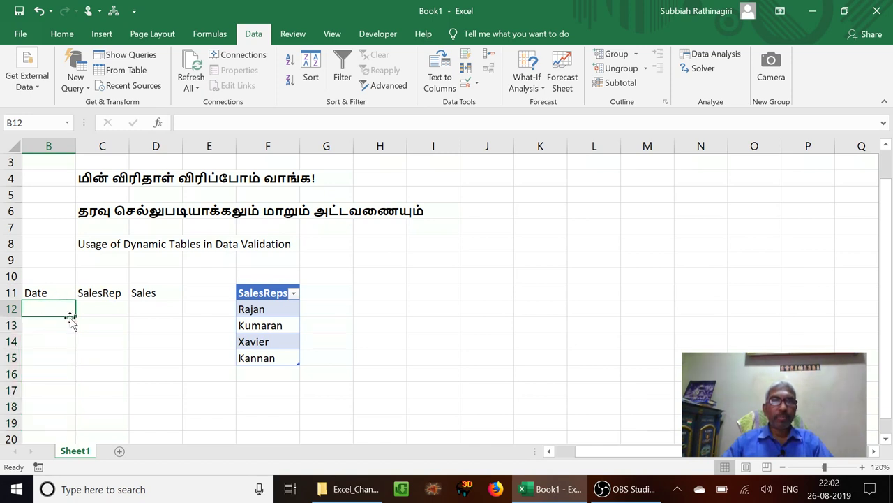
click(478, 245)
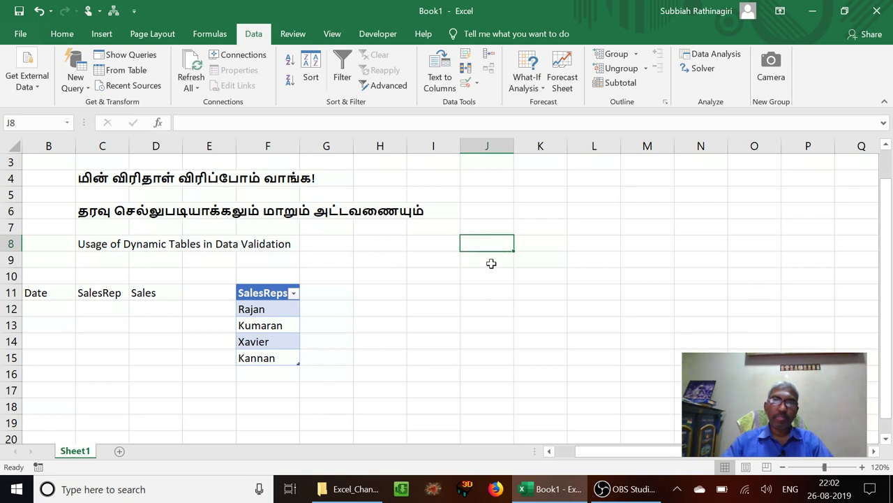
Enter the start date 01-04-2019 in J8 and the end date 31-03-2020 in J9.
text(01-0)
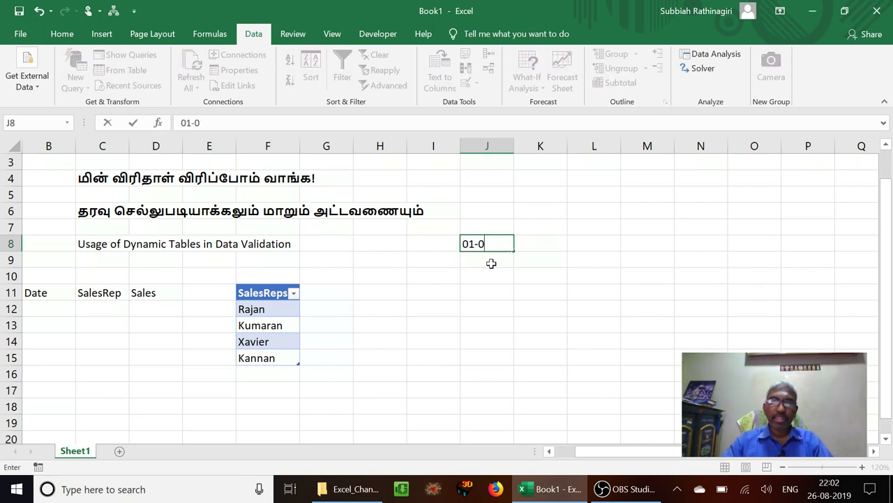
text(4-2019)
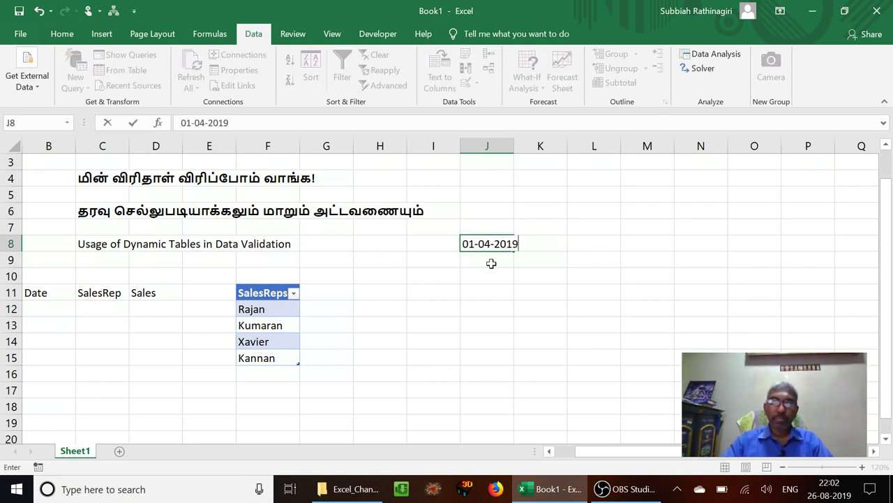
key(Return)
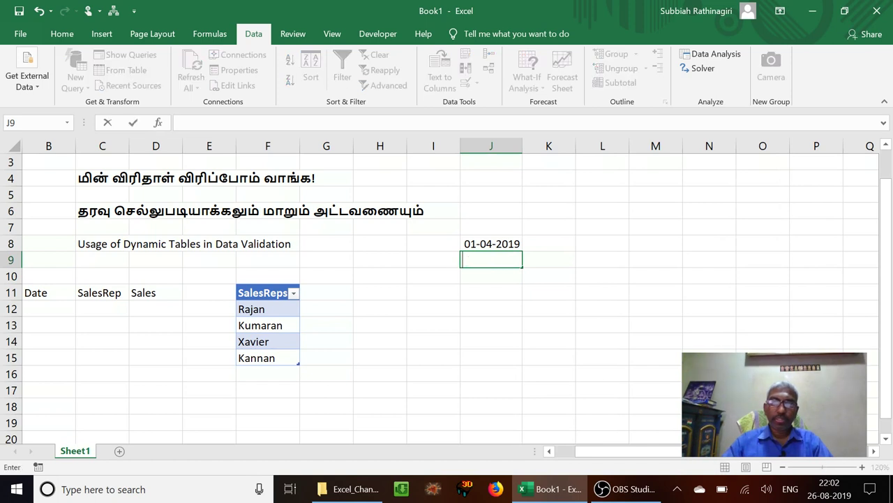
text(31-03-2020)
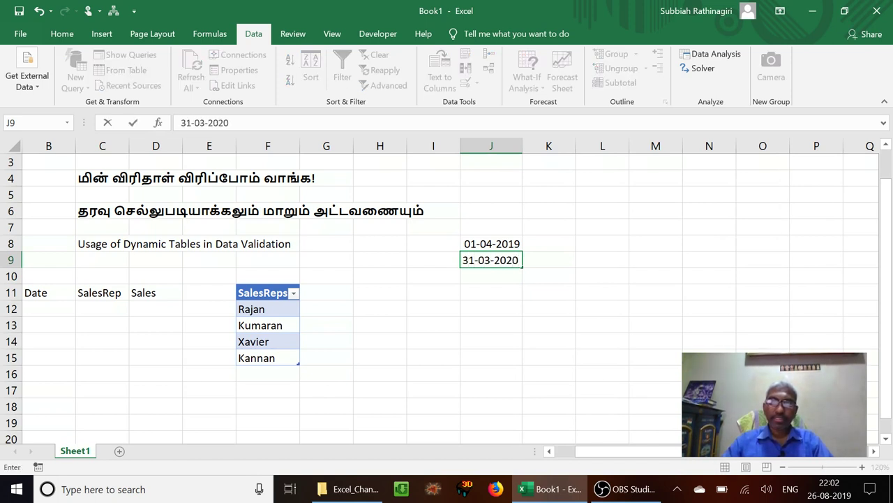
key(Return)
Move the cursor from the date limits over to the first Date entry cell B12.
click(491, 261)
key(Up)
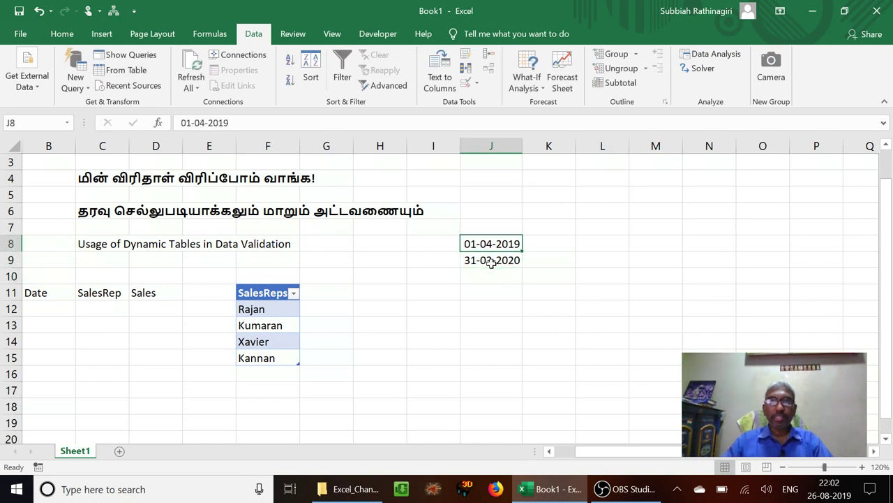
key(Left)
key(Down)
key(Right)
key(Left)
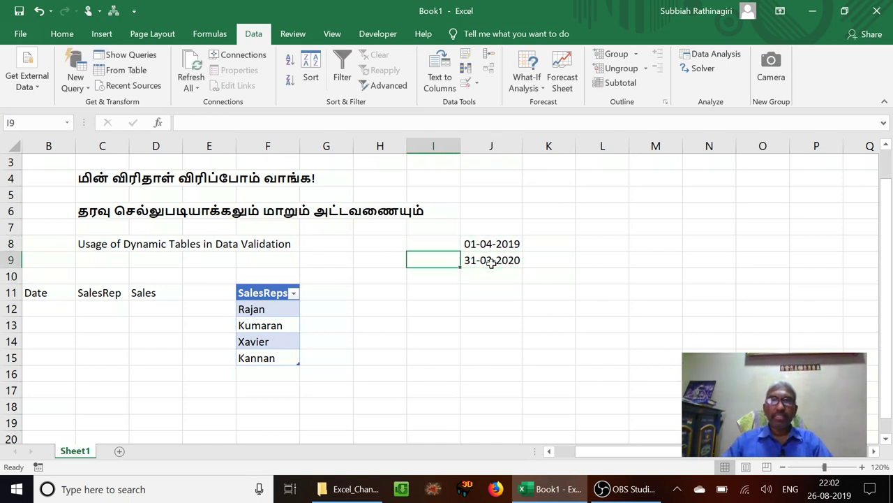
key(Up)
key(Right)
key(Left)
key(Left)
key(Left)
key(Left)
key(Left)
key(Left)
key(Left)
key(Left)
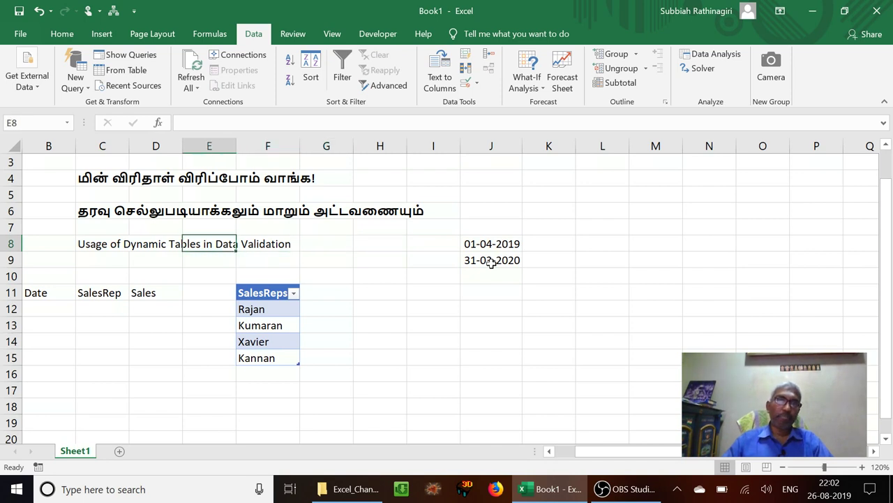
key(Down)
key(Down)
key(Down)
key(Down)
Validate B12:B19 to allow only dates between =J8 and =J9.
key(shift+Down)
key(shift+Down)
key(shift+Down)
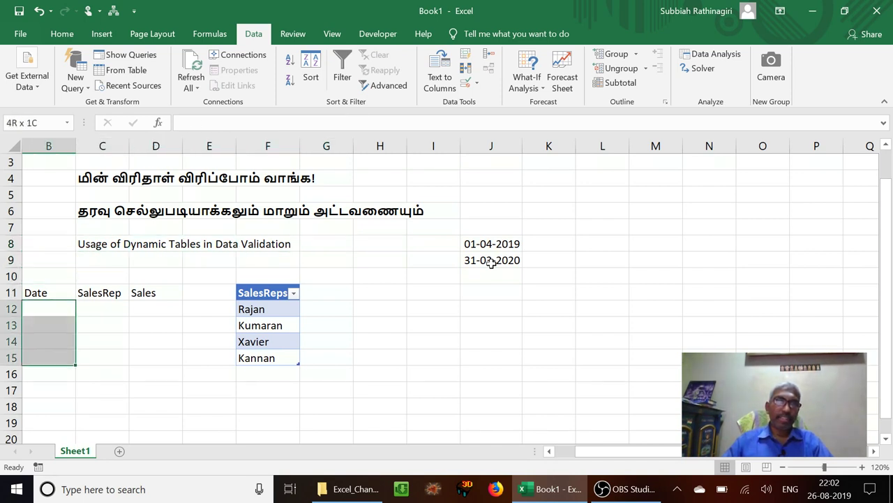
key(shift+Down)
key(shift+Down)
key(shift+Down)
key(shift+Down)
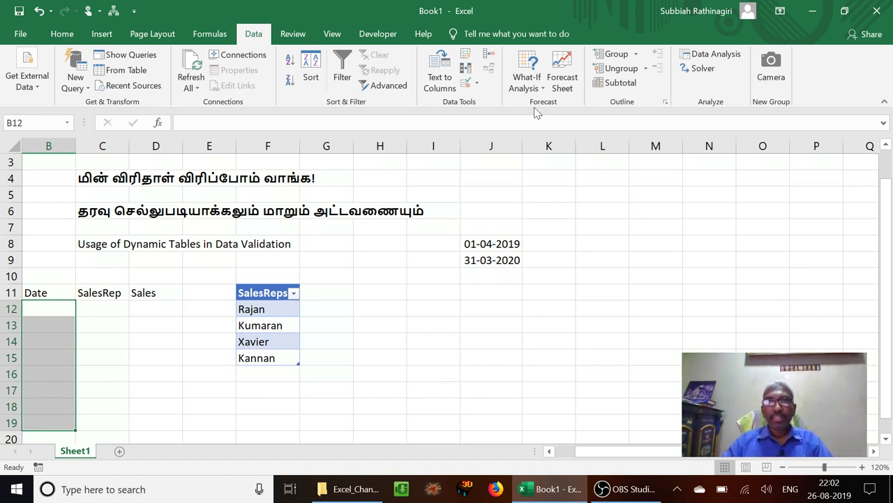
click(469, 83)
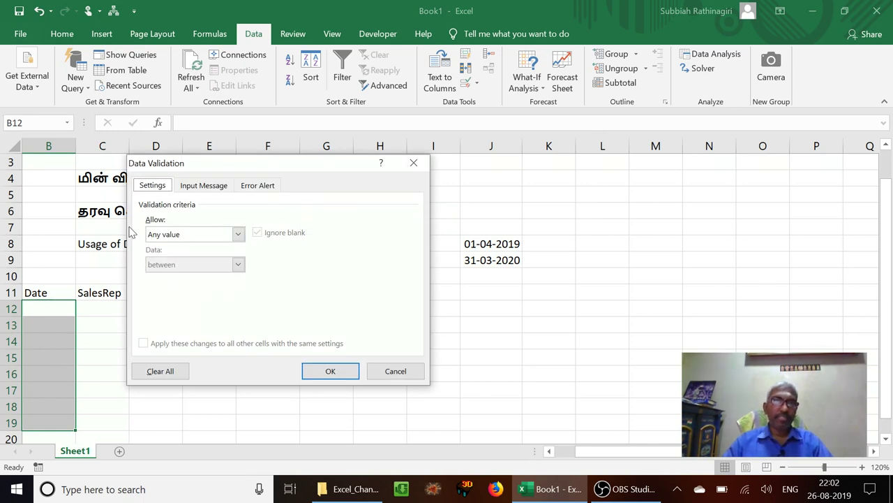
click(191, 237)
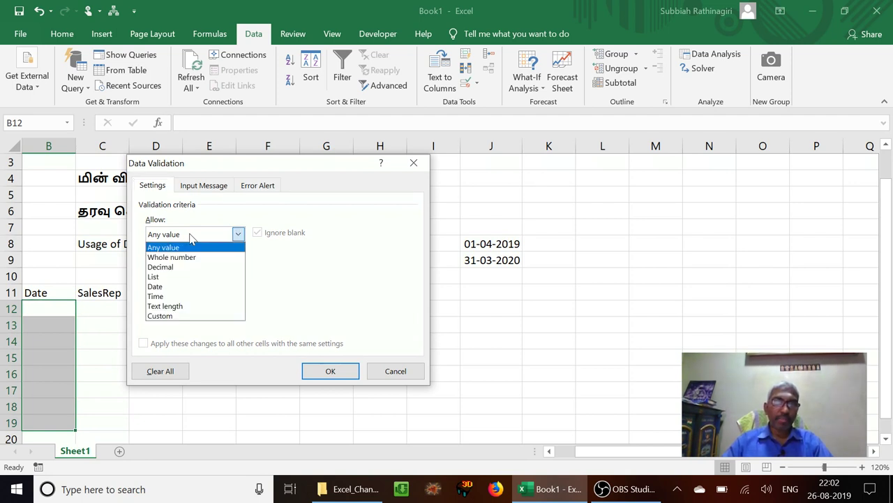
click(190, 287)
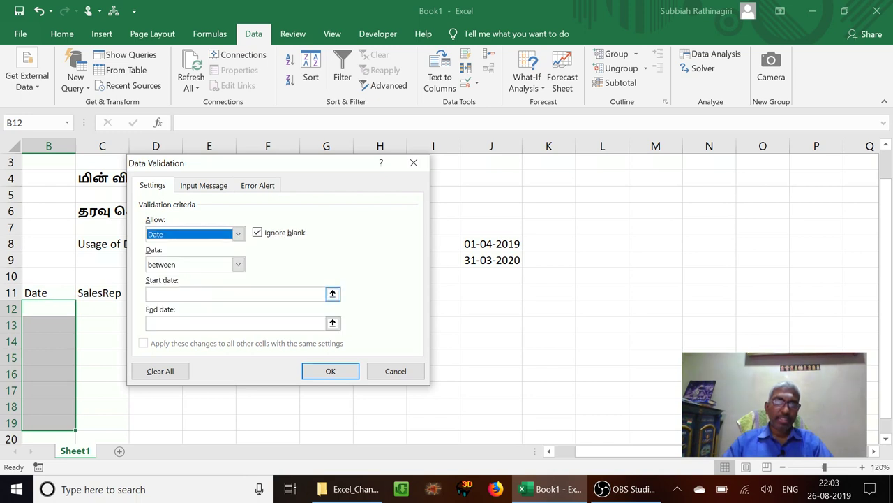
click(308, 293)
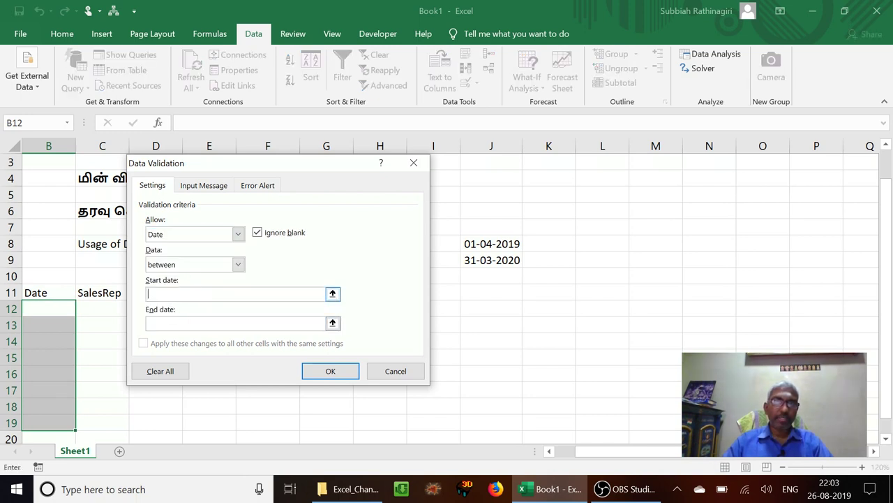
click(475, 243)
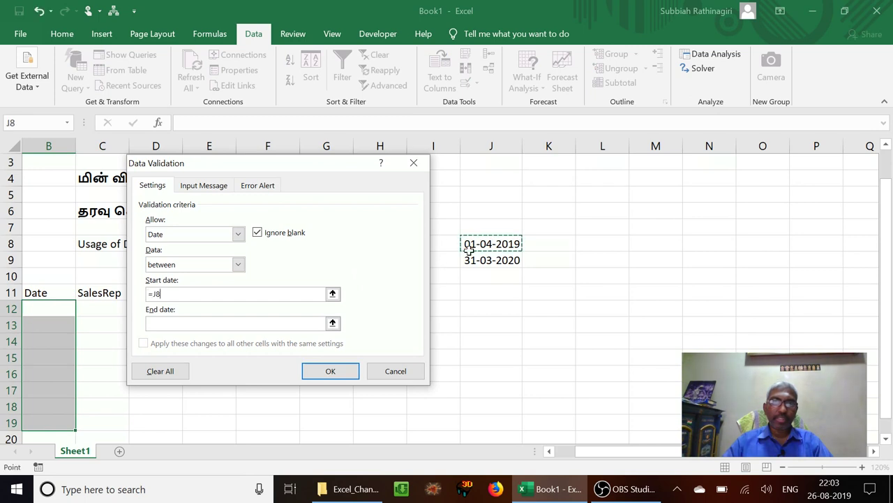
click(321, 323)
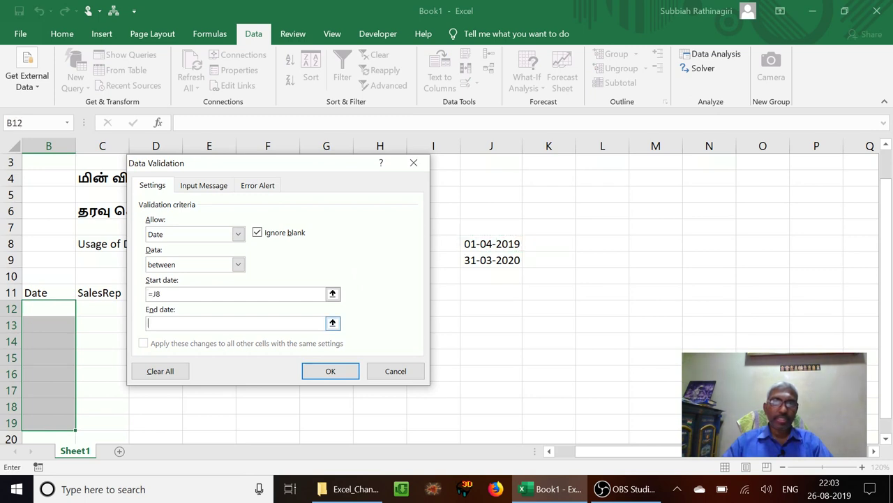
click(472, 264)
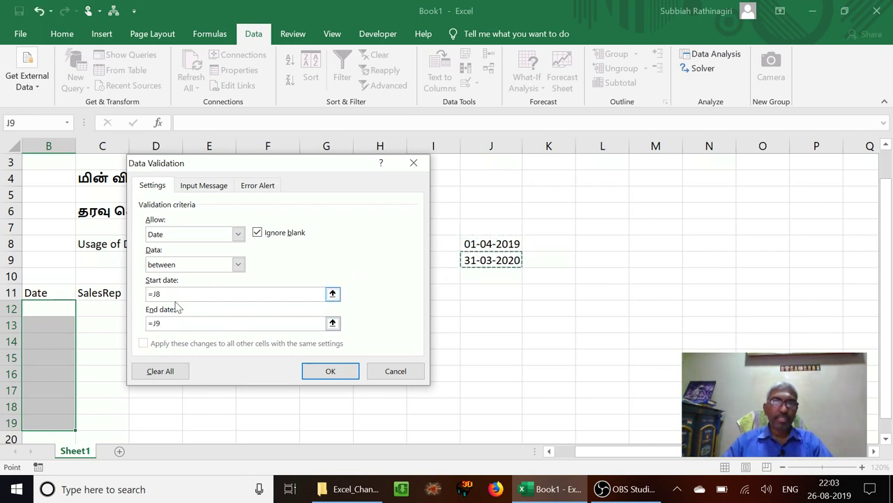
click(326, 373)
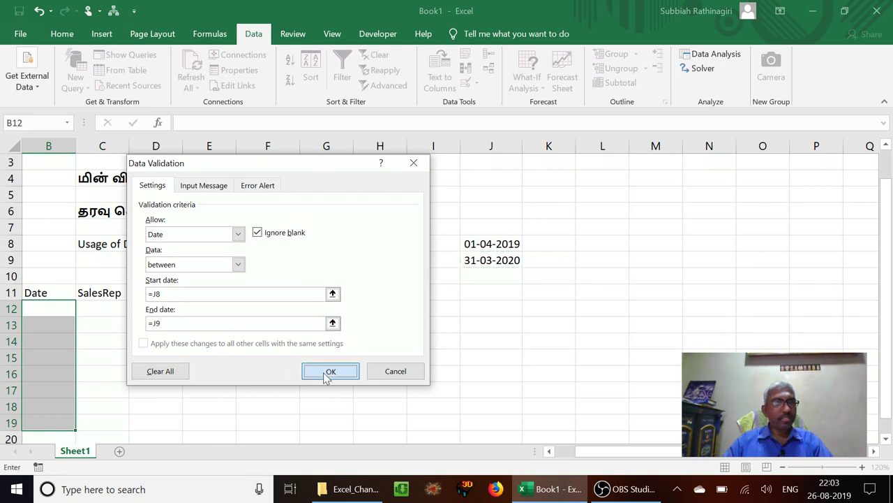
click(57, 312)
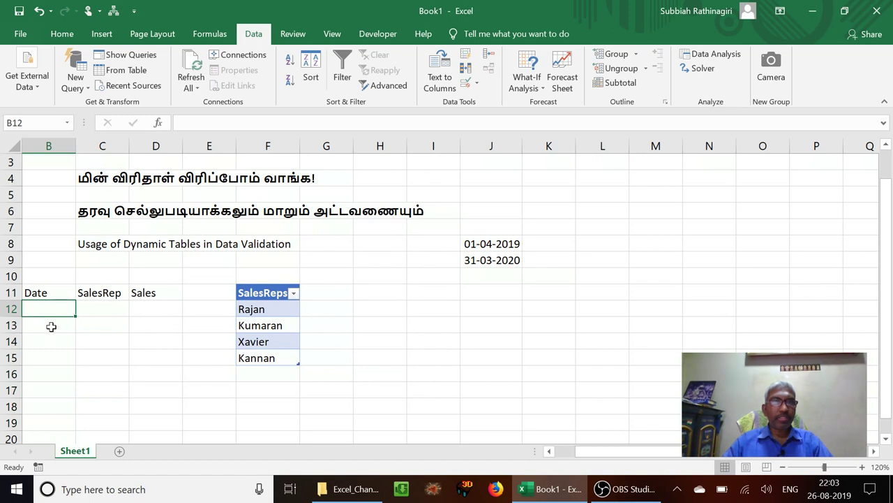
Select the SalesRep cells C12:C19, then click the SalesReps table at Rajan.
click(46, 325)
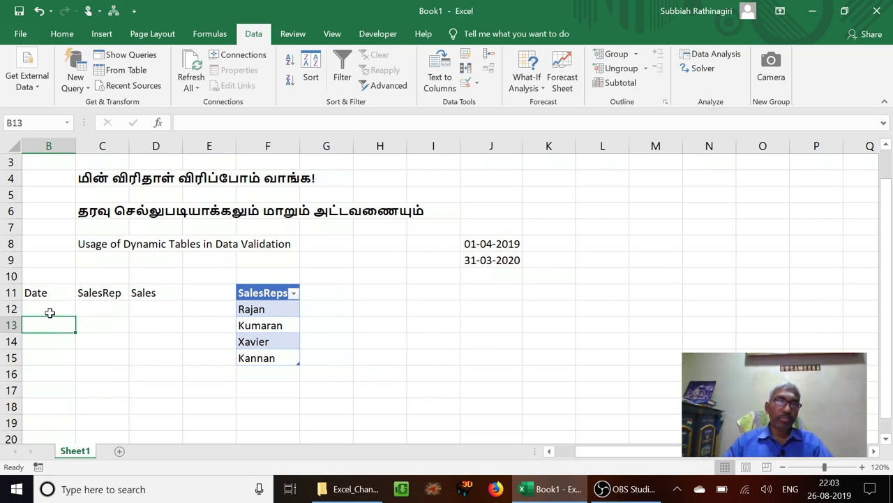
click(95, 306)
key(shift+Down)
key(shift+Down)
key(shift+Down)
key(shift+Down)
key(shift+Down)
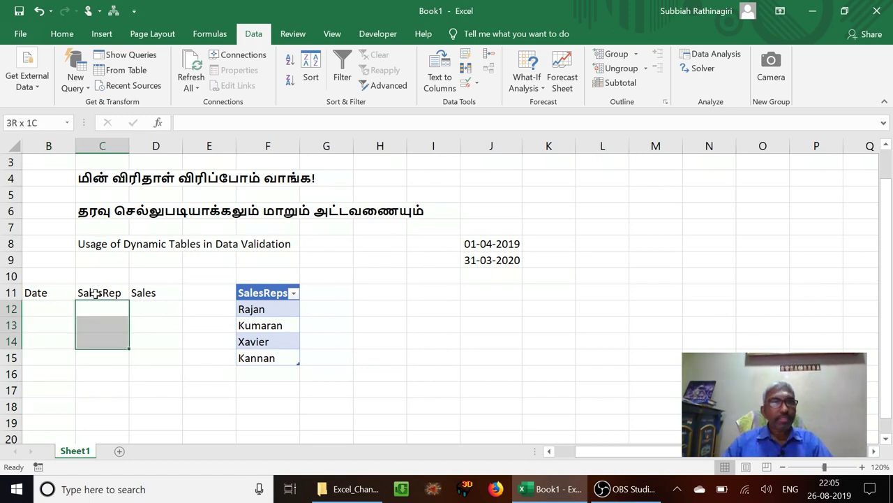
key(shift+Down)
key(shift+Down)
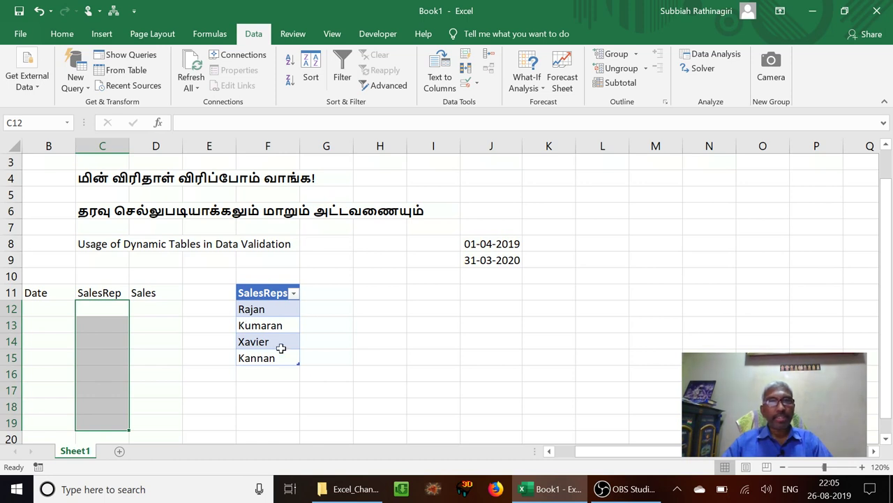
click(273, 309)
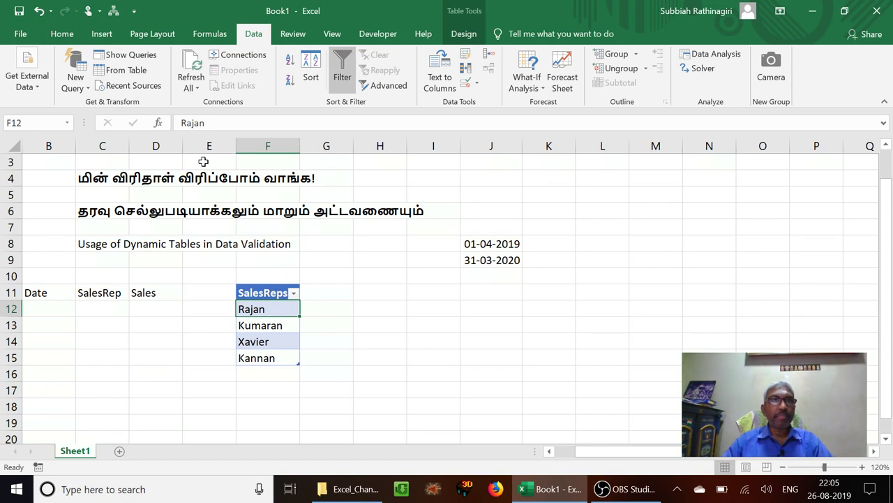
Rename the table from Table1 to SalesReps in the Table Design Table Name box.
click(463, 35)
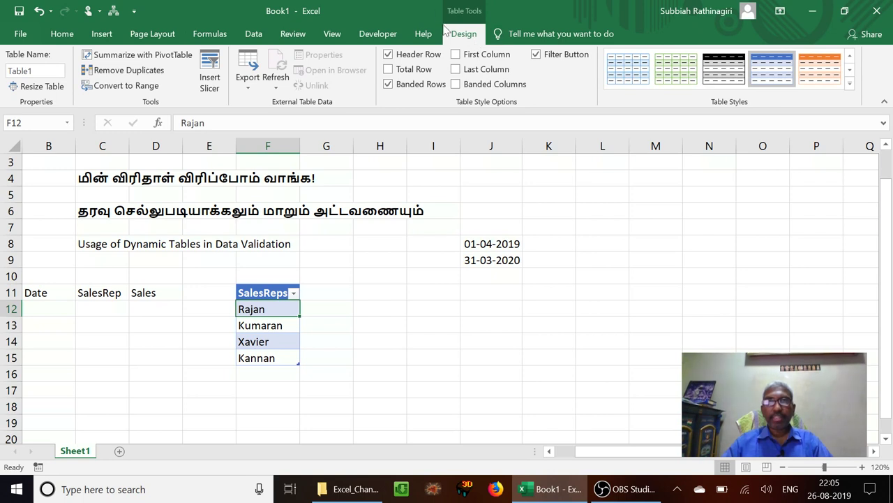
click(39, 76)
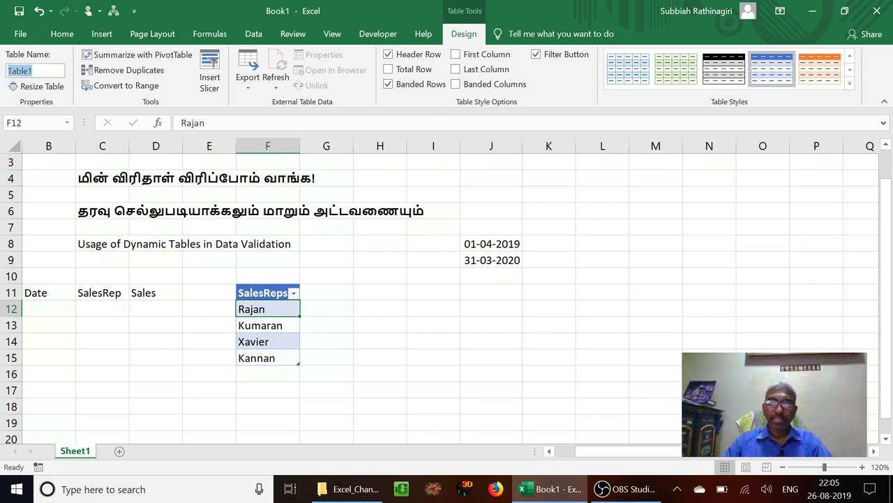
text(Sae)
key(BackSpace)
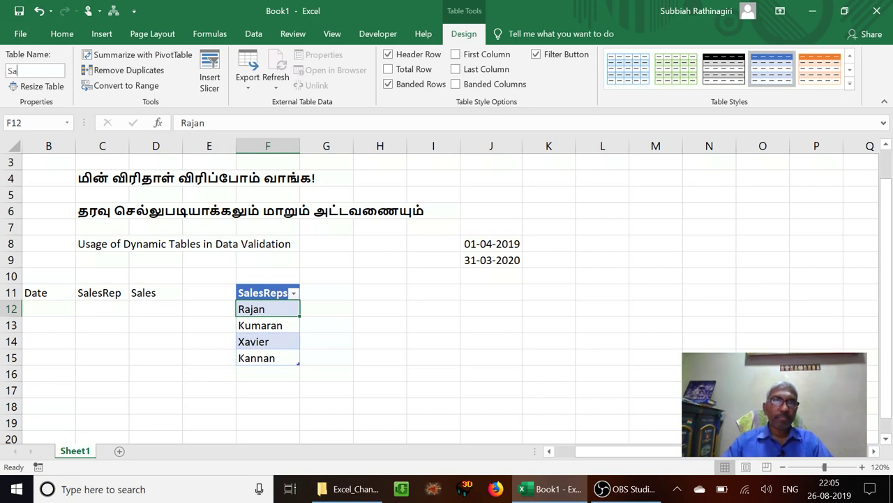
text(lesReps)
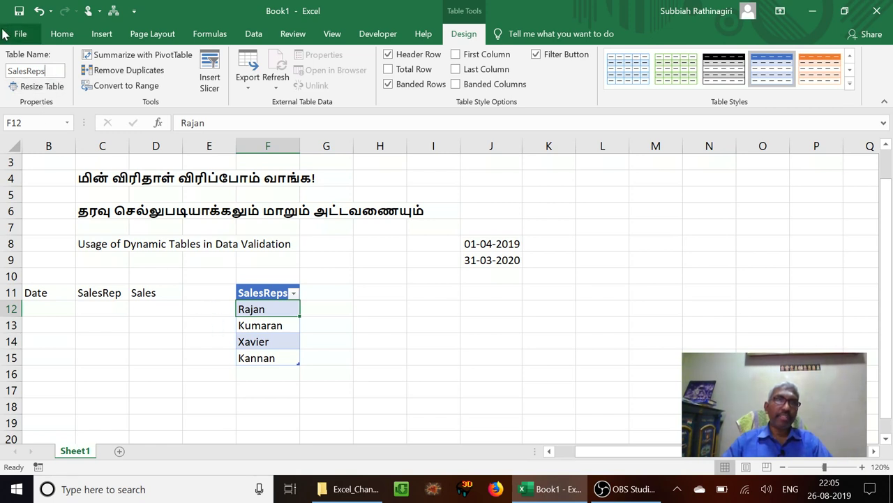
click(93, 308)
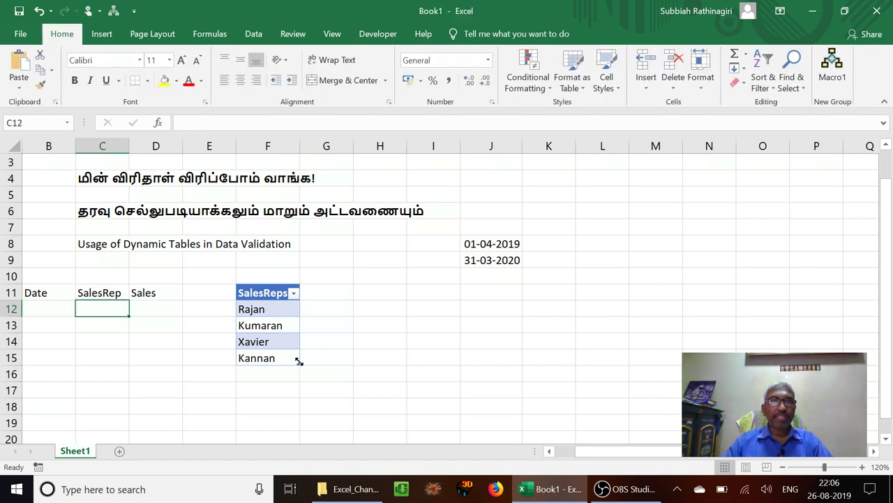
Select C12:C19 and bring up Data Validation from the Data ribbon.
key(shift+Down)
key(shift+Down)
key(shift+Down)
key(shift+Down)
key(shift+Down)
key(shift+Down)
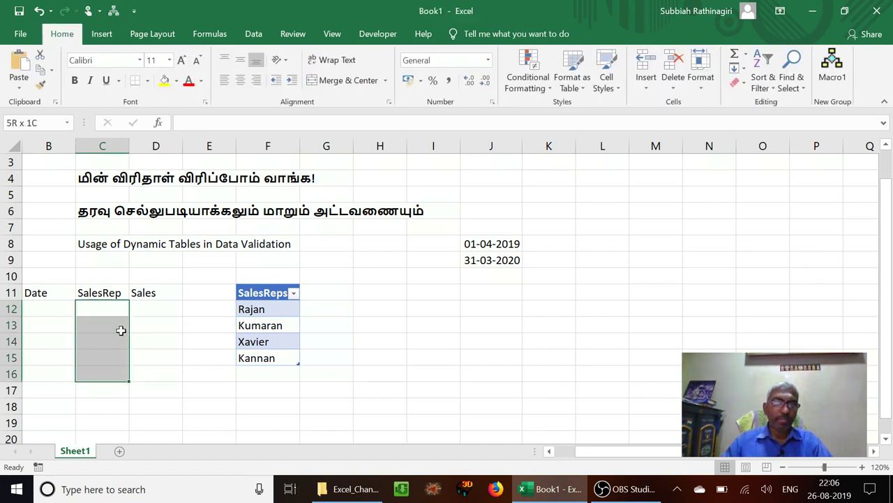
key(shift+Down)
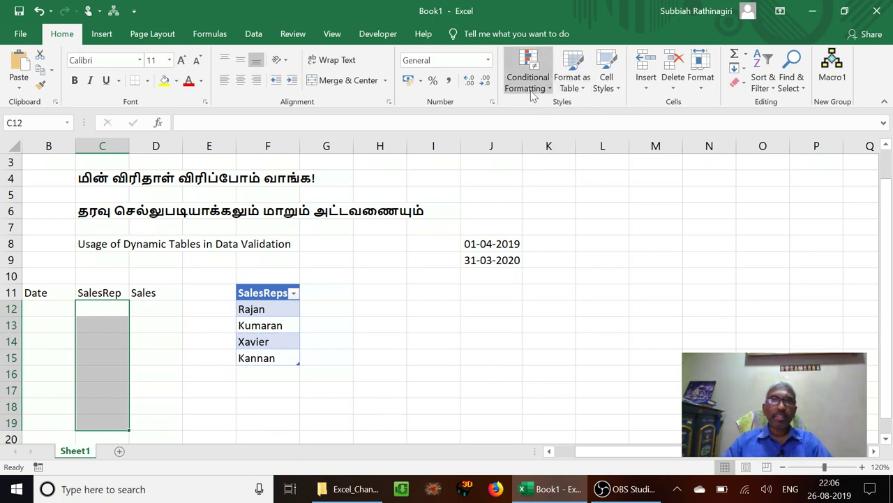
click(253, 33)
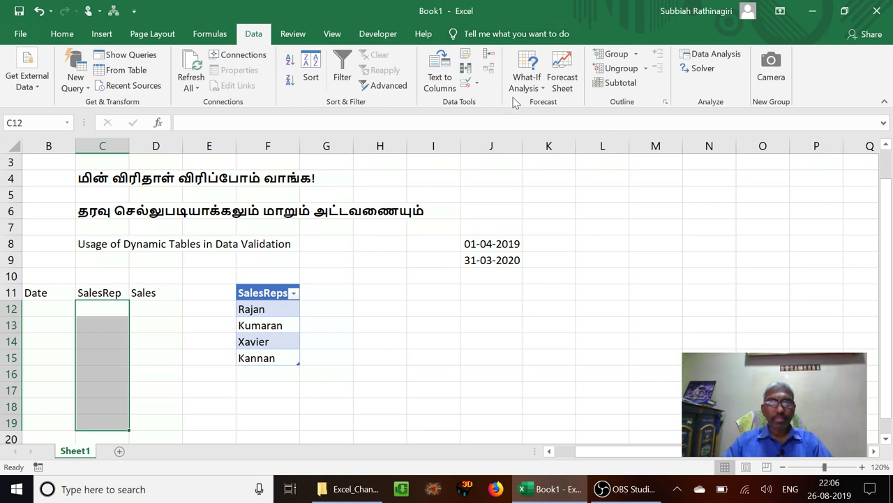
click(466, 84)
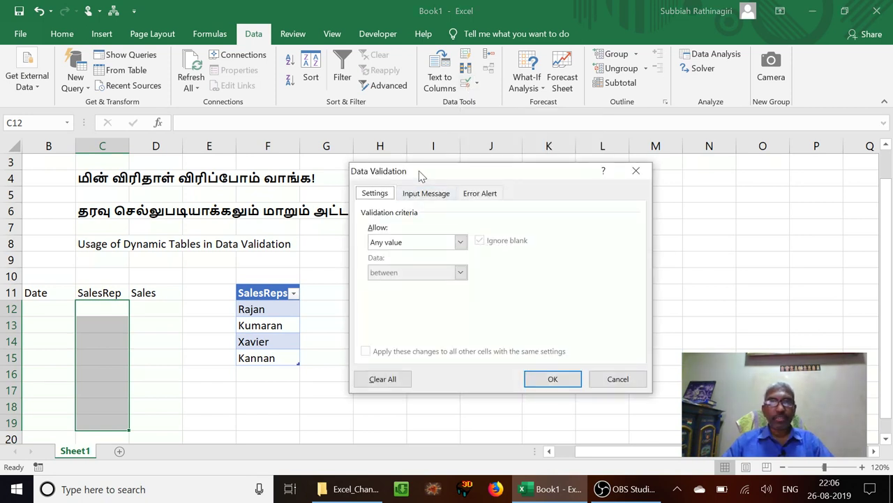
Move the dialog aside and choose List as the allowed type for C12:C19.
drag(420, 176, 237, 161)
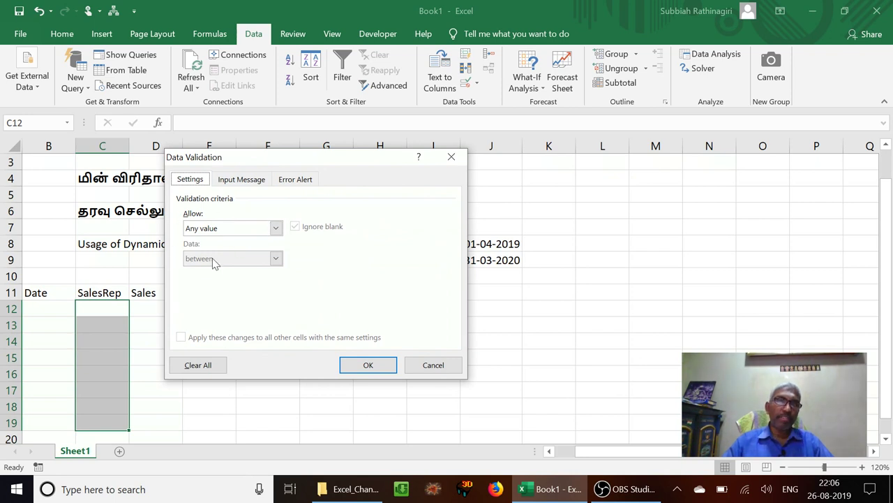
click(276, 229)
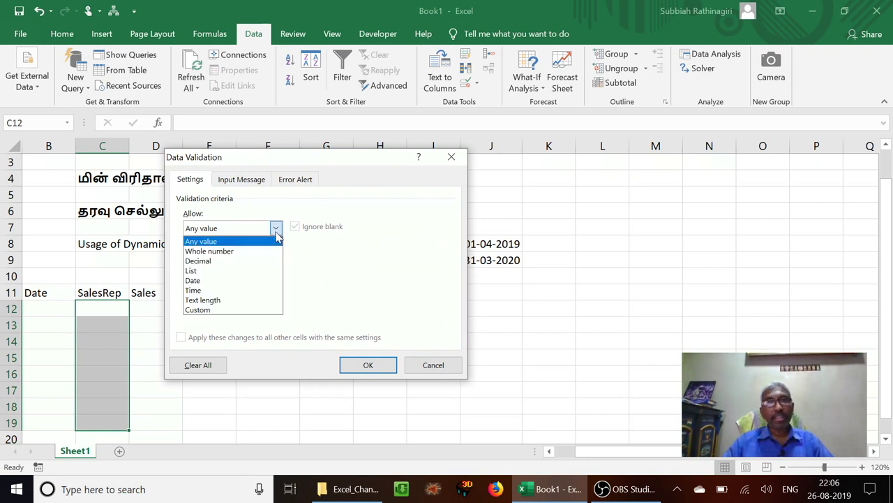
click(253, 271)
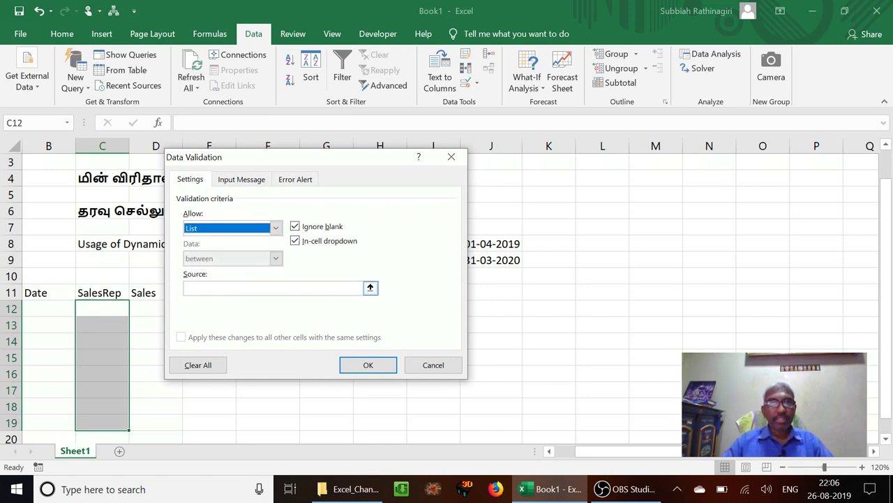
click(209, 287)
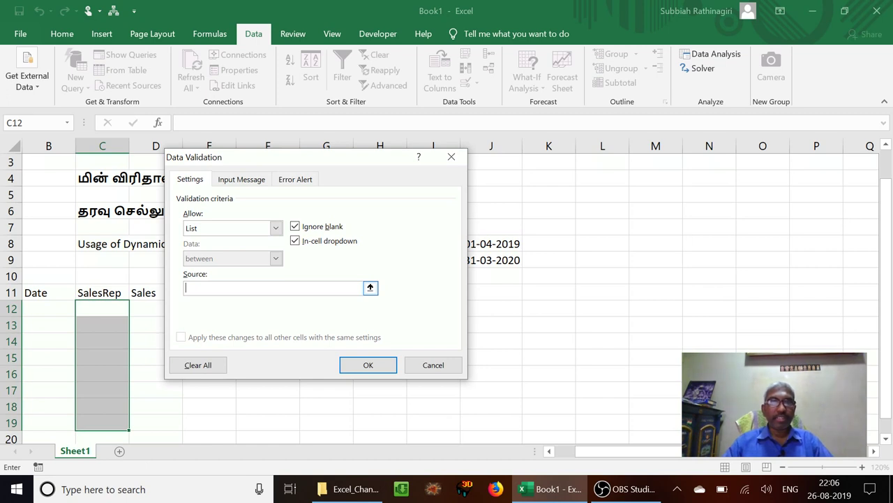
Set the list source to =indirect("SalesReps") and apply the validation.
text(=indirect()
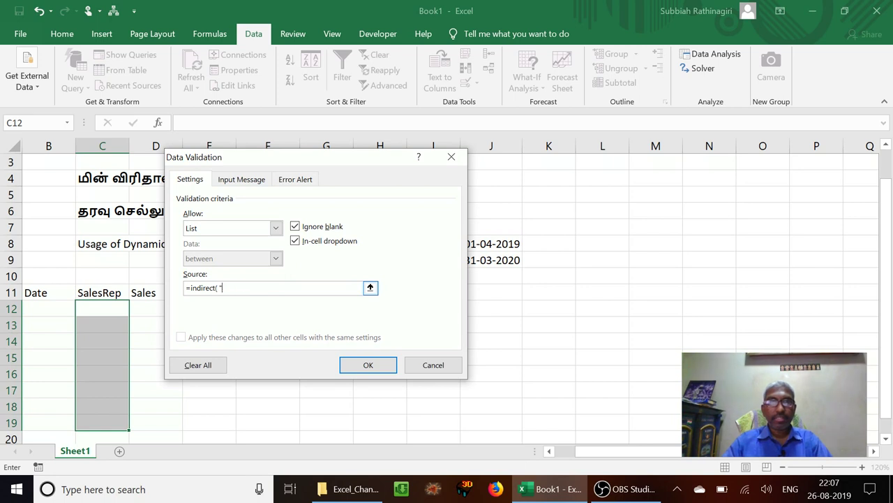
text(Sa)
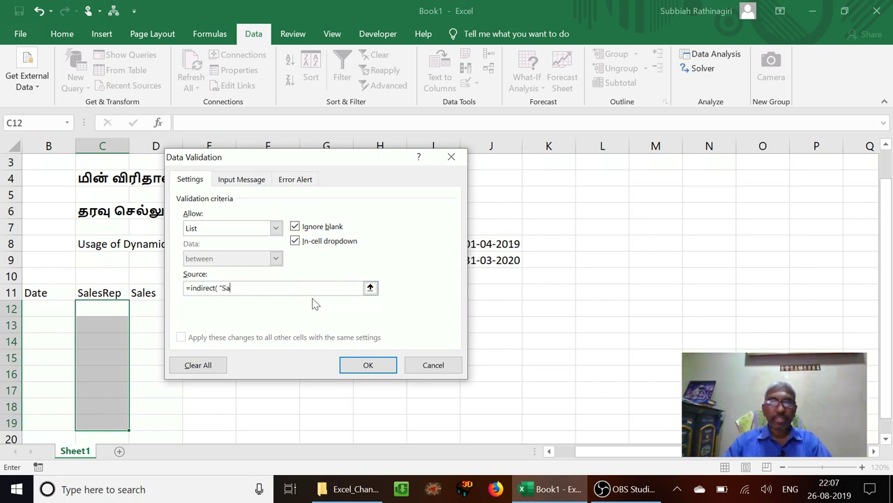
text(lesReps)
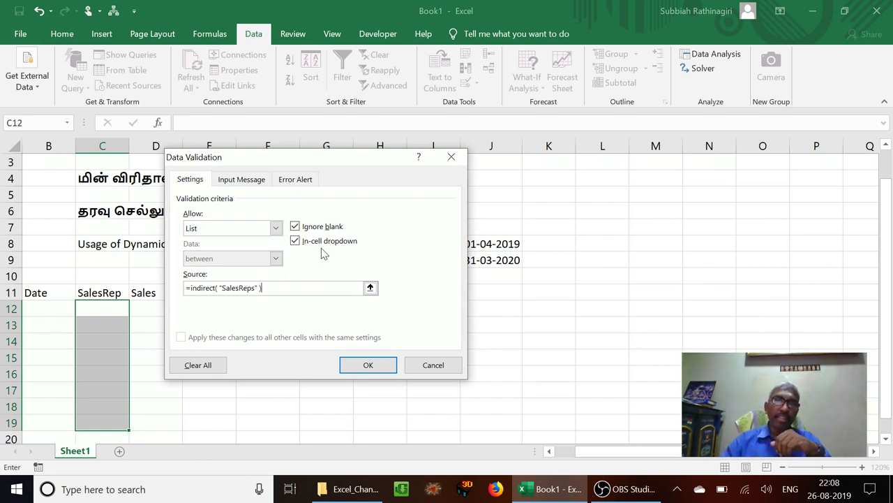
click(363, 365)
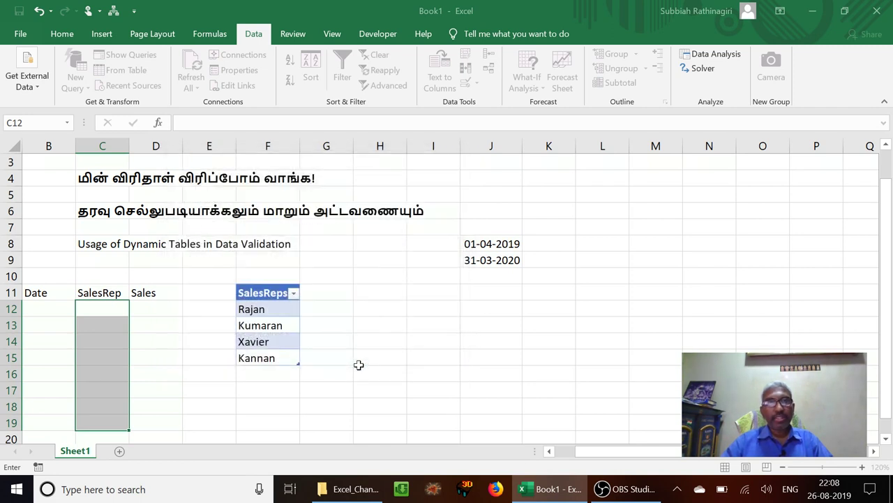
click(114, 309)
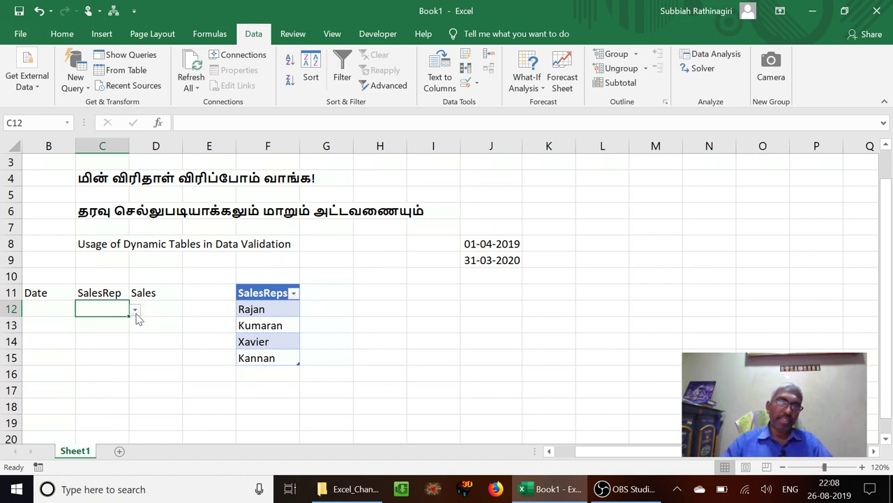
click(135, 310)
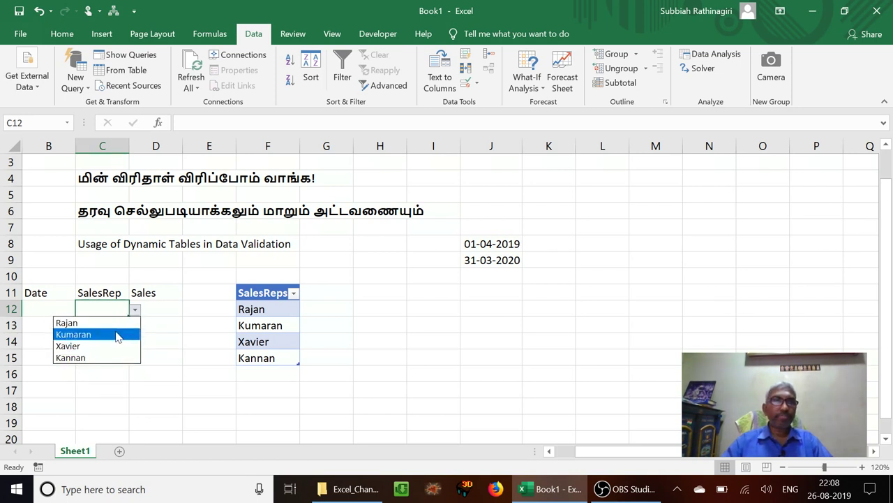
click(157, 310)
click(156, 306)
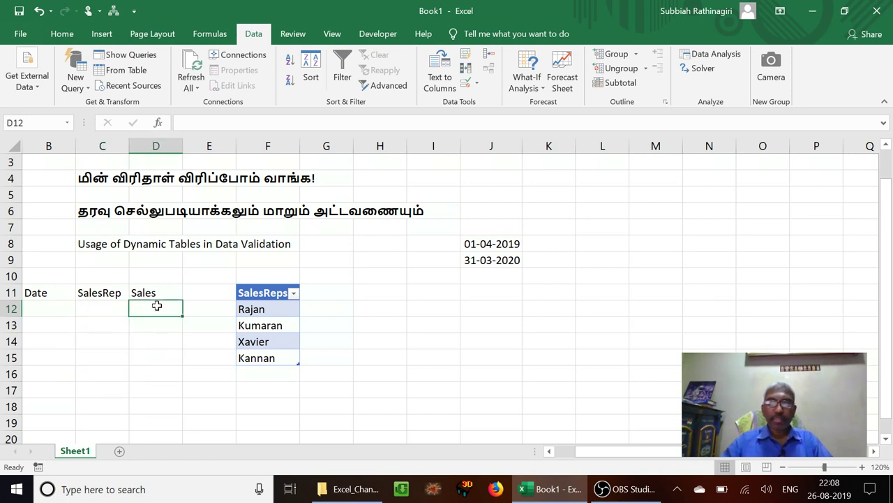
drag(157, 306, 156, 422)
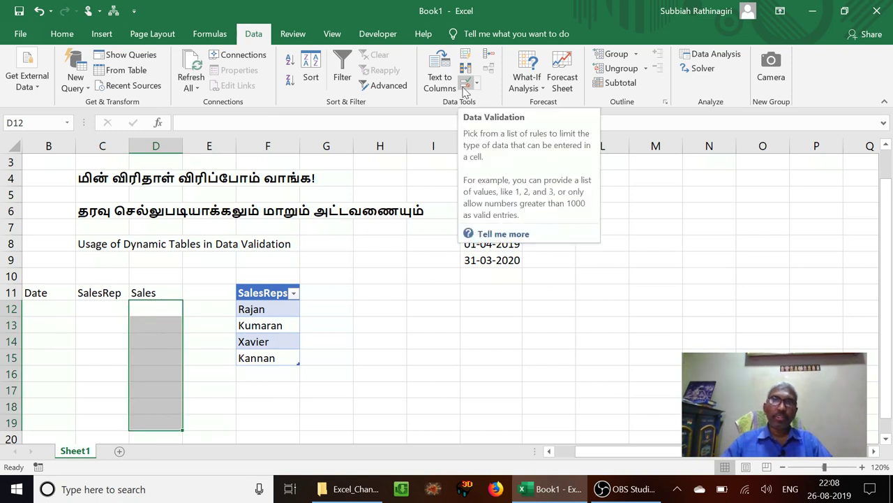
Apply a Data Validation rule to D12:D19 allowing only whole numbers greater than 0.
click(465, 85)
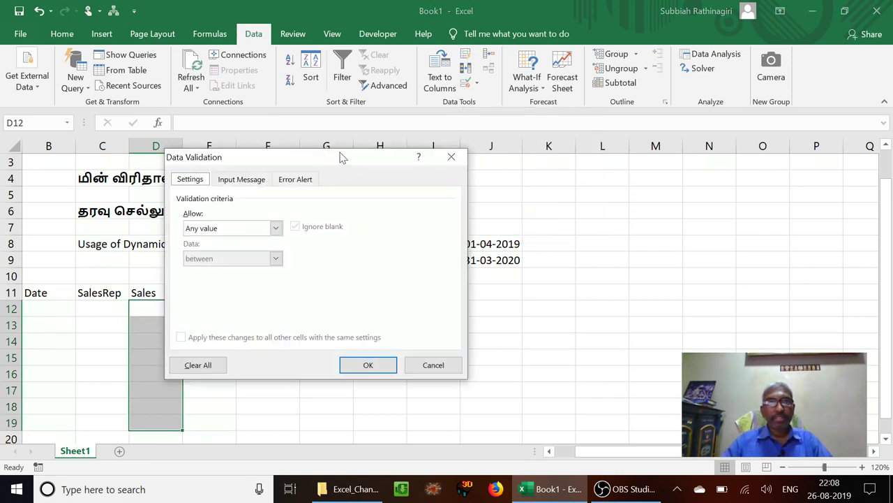
drag(342, 158, 262, 154)
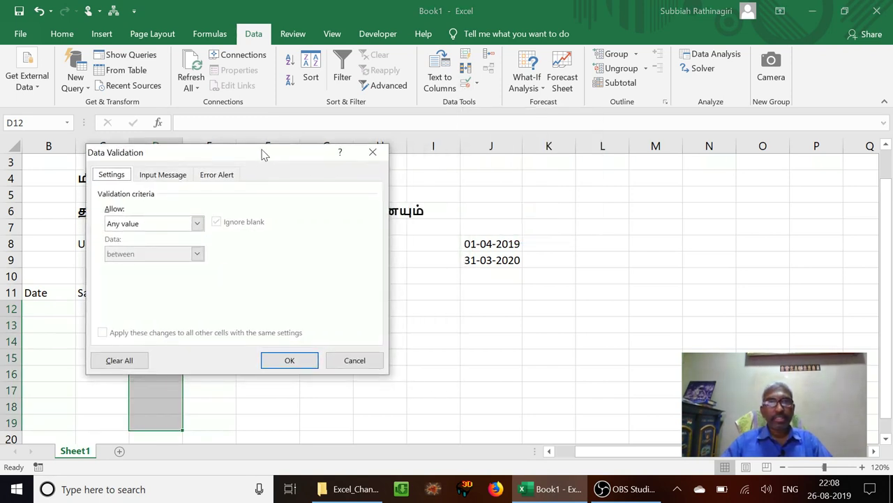
click(199, 222)
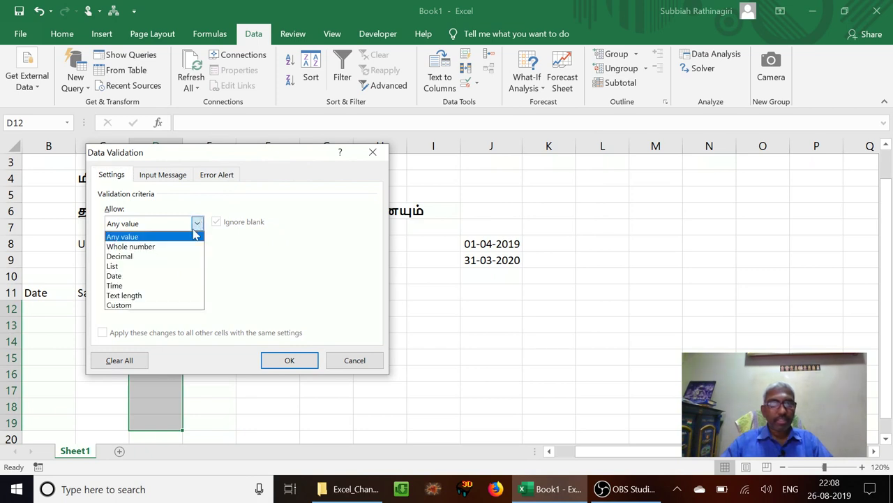
click(177, 250)
click(198, 255)
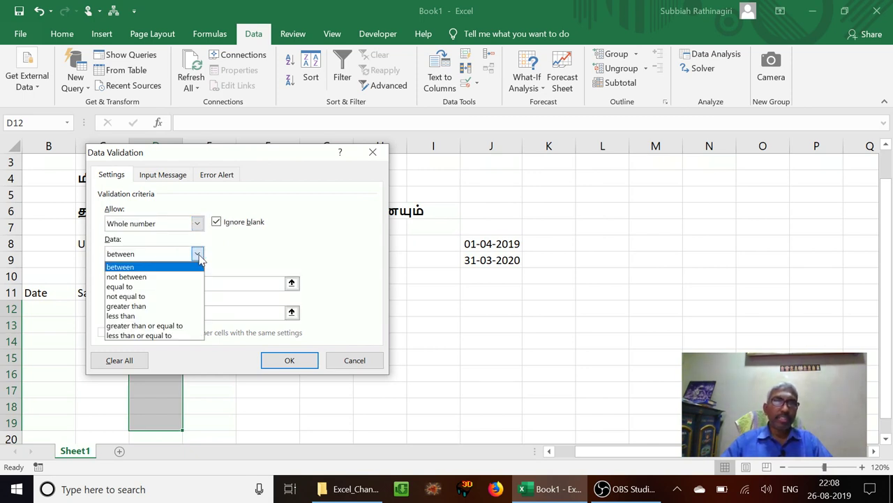
click(162, 307)
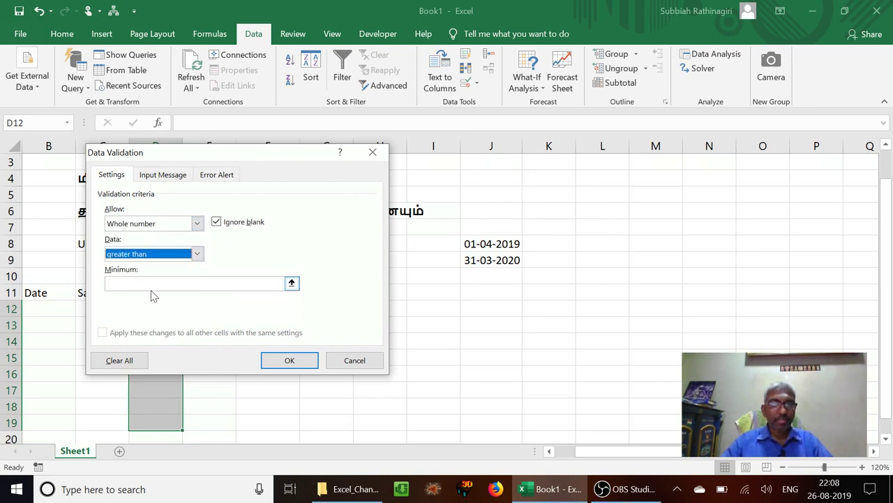
click(107, 283)
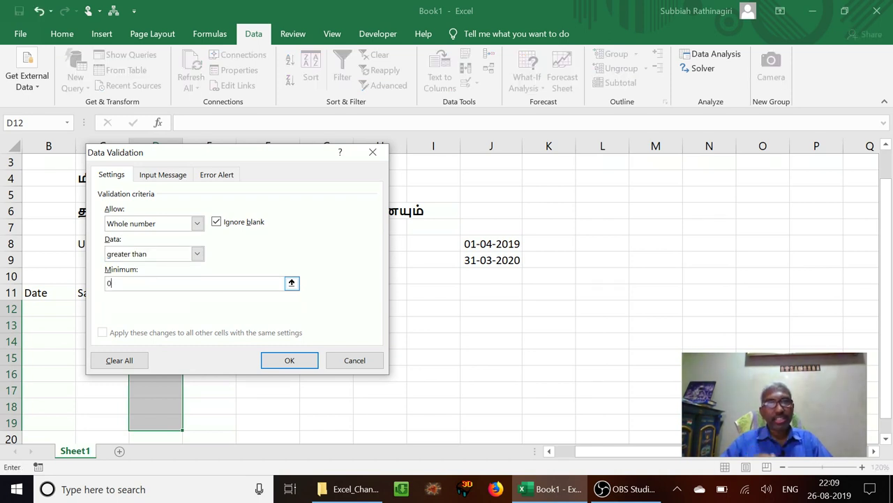
click(289, 361)
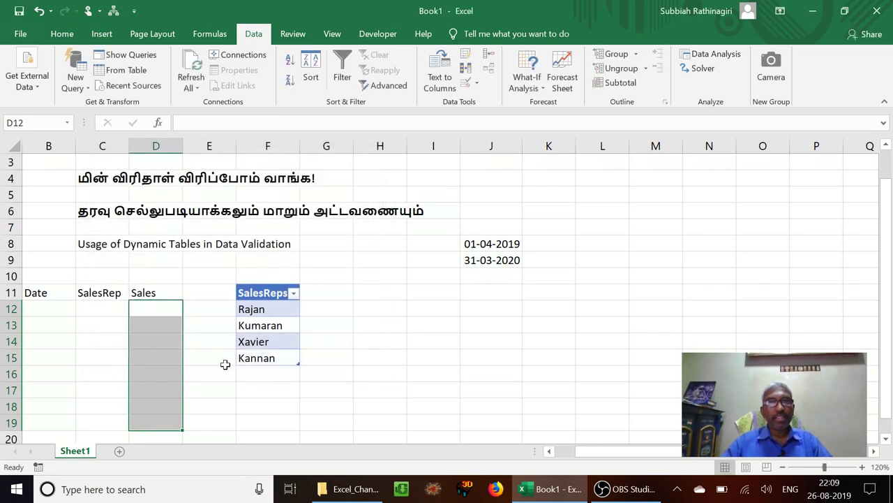
Enter the out-of-range date 02-01-2019 in B12, which validation rejects.
click(52, 308)
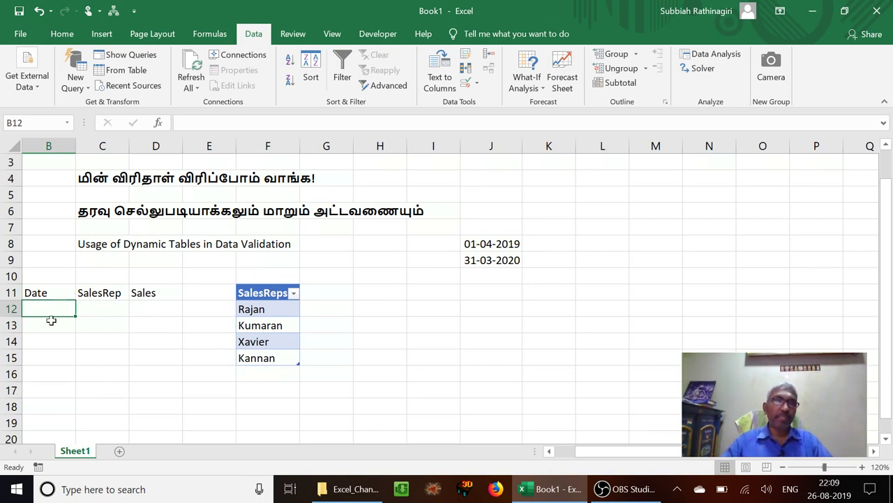
text(02)
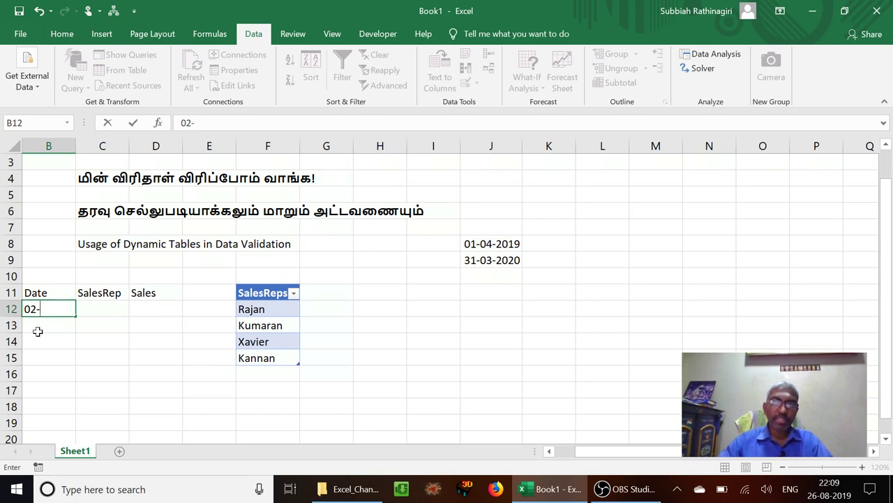
text(-01-2019)
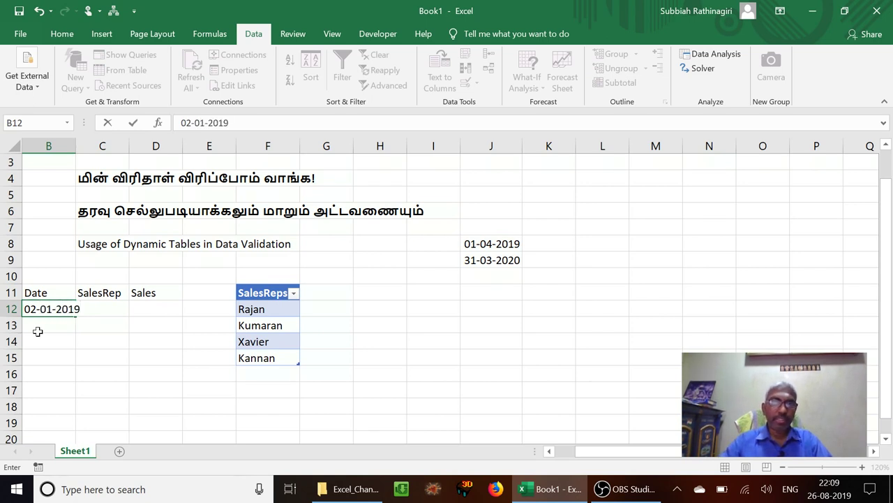
key(Return)
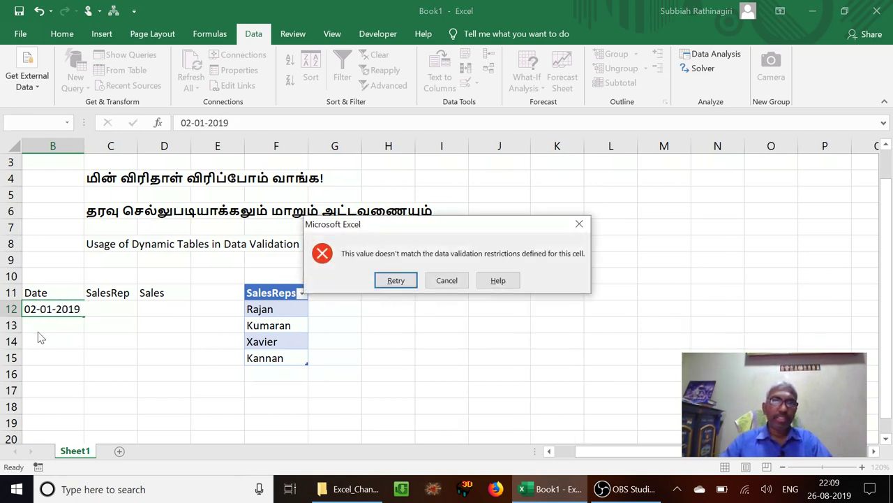
Retry the entry and correct the B12 month so it reads 02-04-2019.
drag(410, 224, 219, 180)
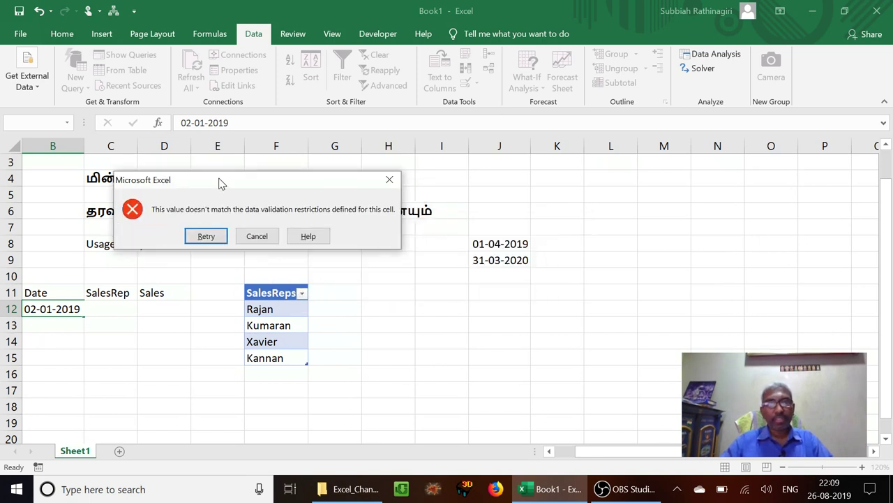
click(206, 236)
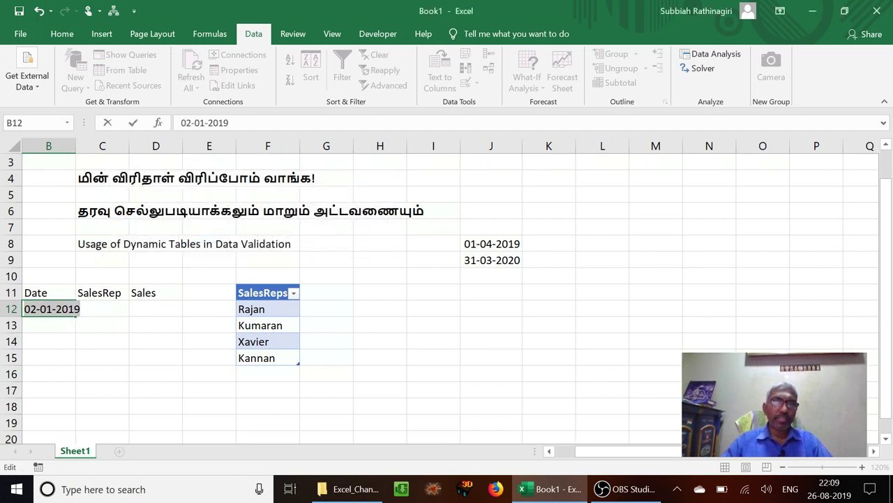
click(46, 309)
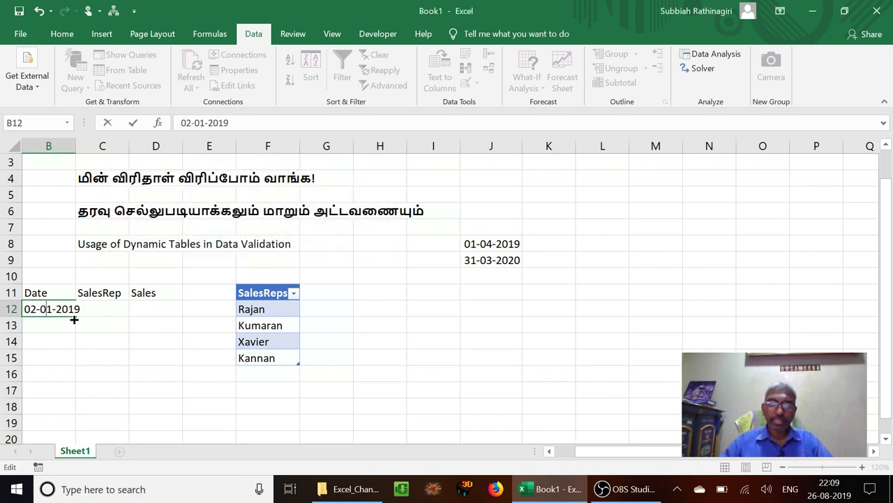
key(shift+Right)
text(4)
key(Tab)
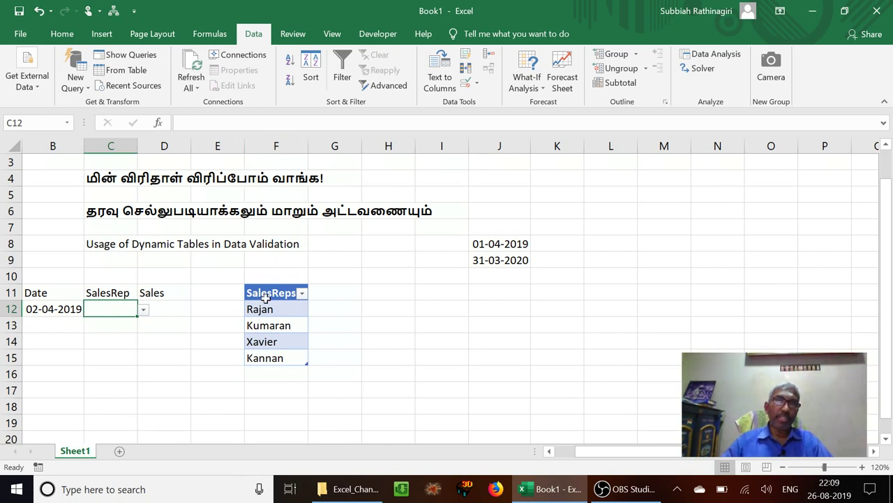
Complete row 12 with sales rep Kumaran from the dropdown and sales 1500.
click(143, 310)
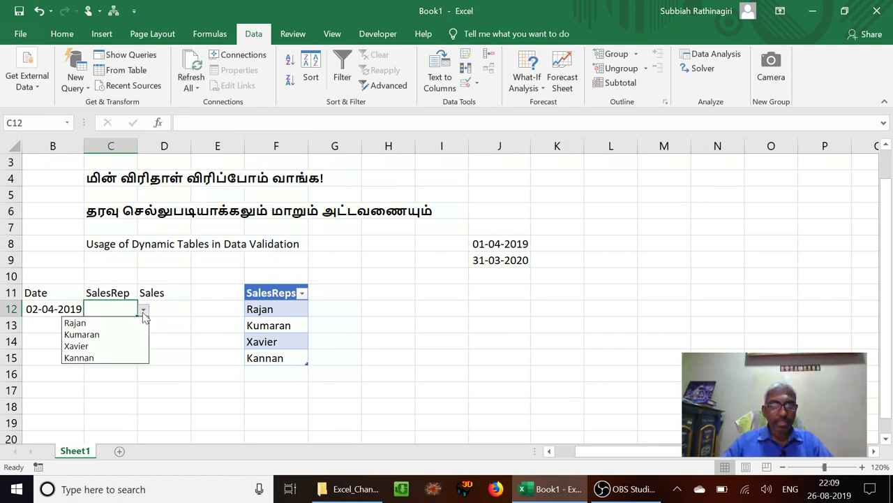
click(112, 335)
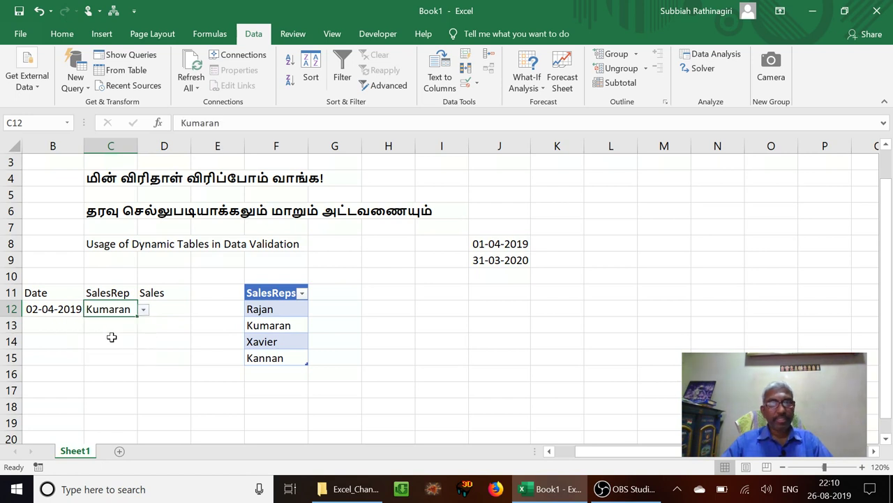
click(161, 309)
text(1500)
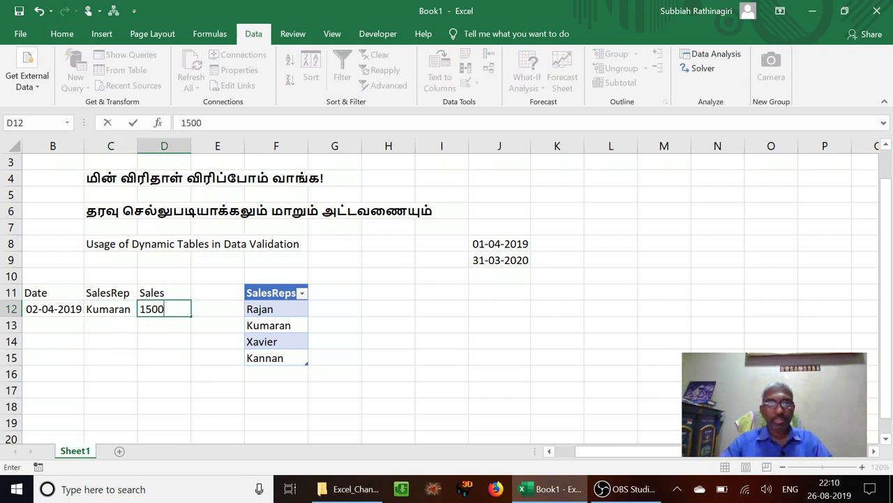
key(Return)
Fill row 13 with date 01-03-2020, sales rep Xavier and sales 2000.
key(Left)
key(Left)
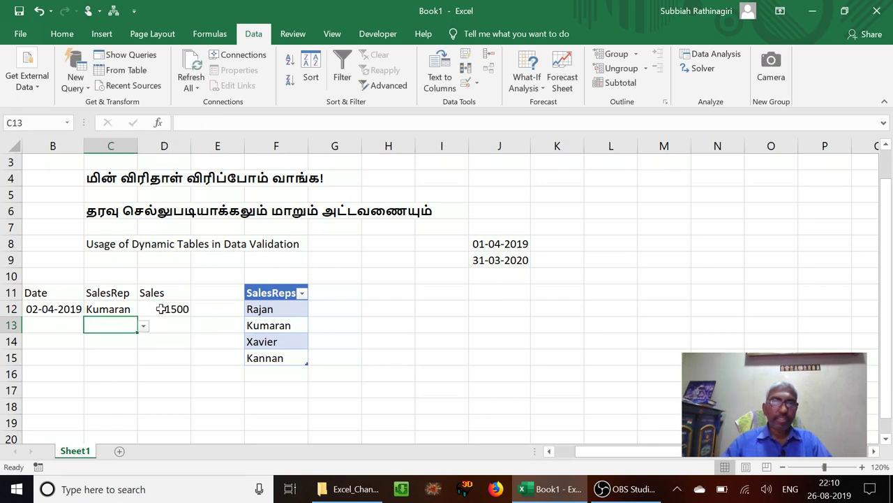
text(01)
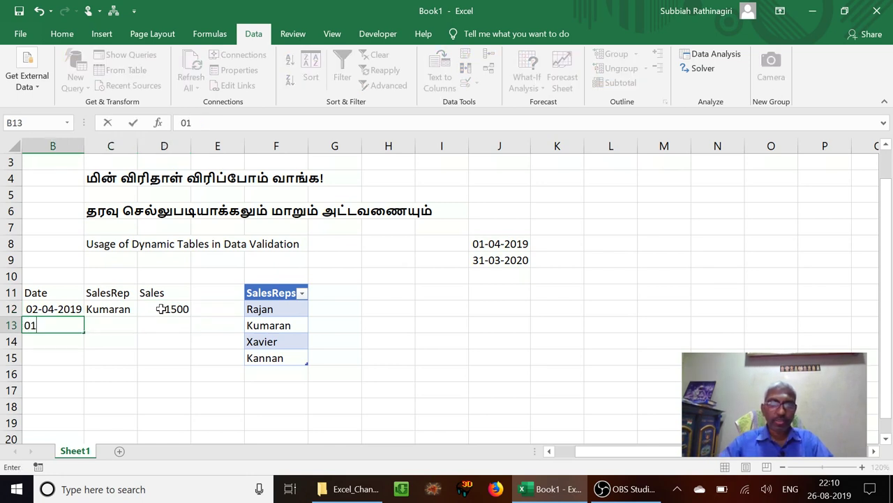
text(-03)
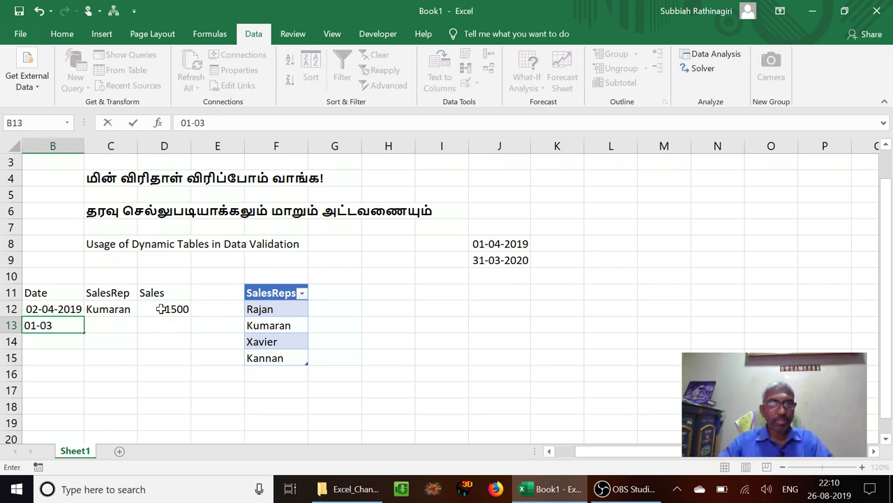
text(-2020)
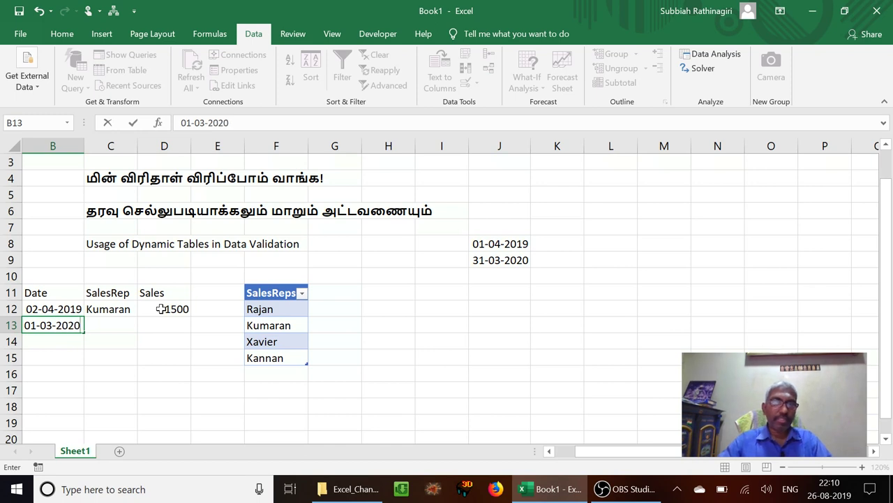
key(Tab)
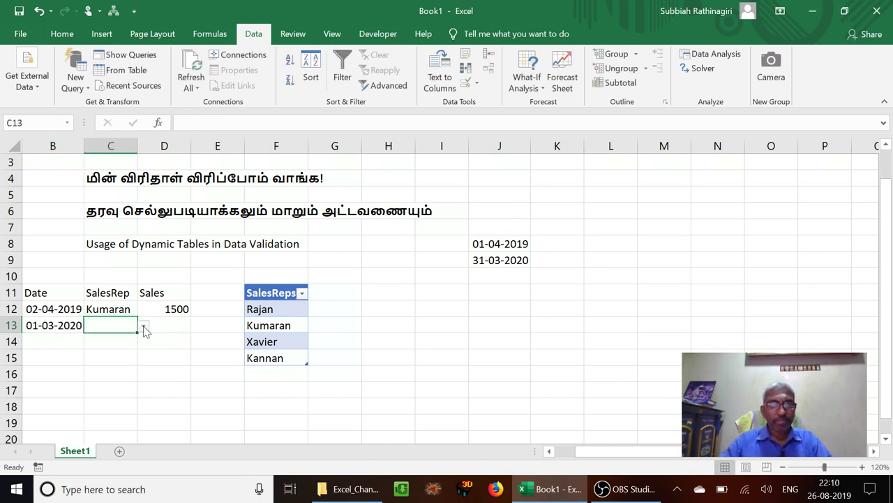
click(144, 326)
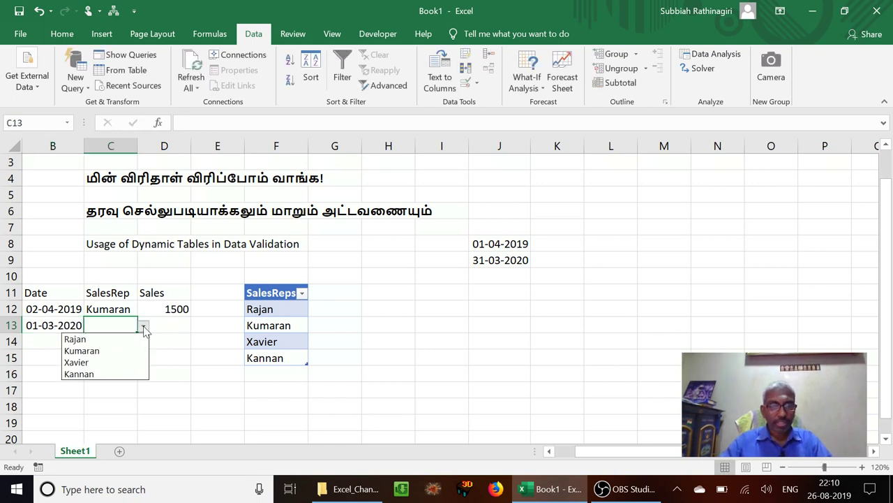
click(110, 363)
click(163, 326)
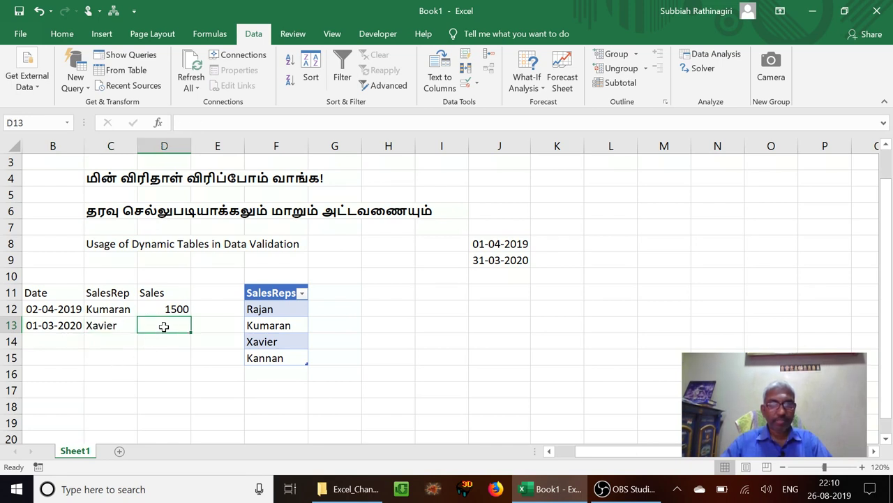
text(2000)
key(Return)
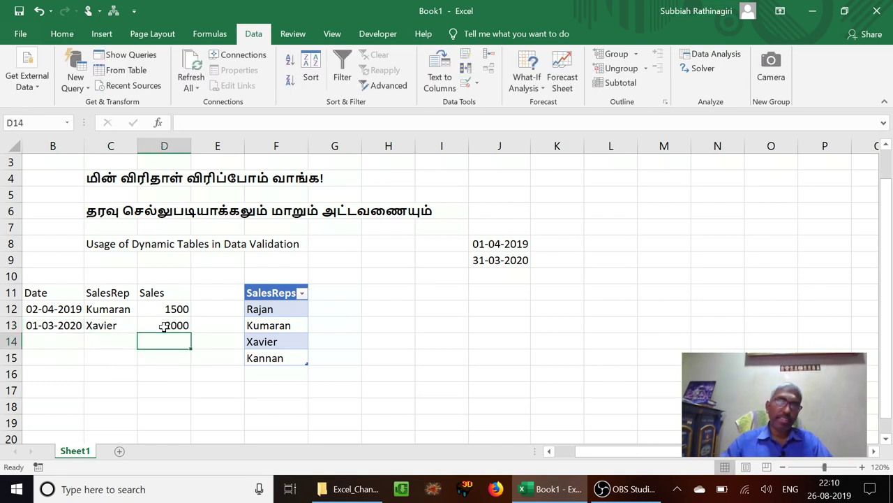
key(Left)
key(Left)
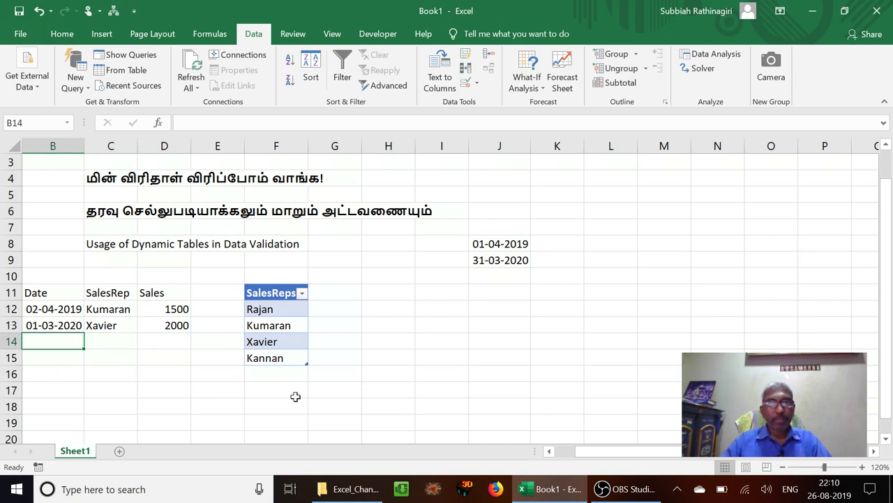
Type Murugan in F16 so the SalesReps table expands to five names.
click(285, 377)
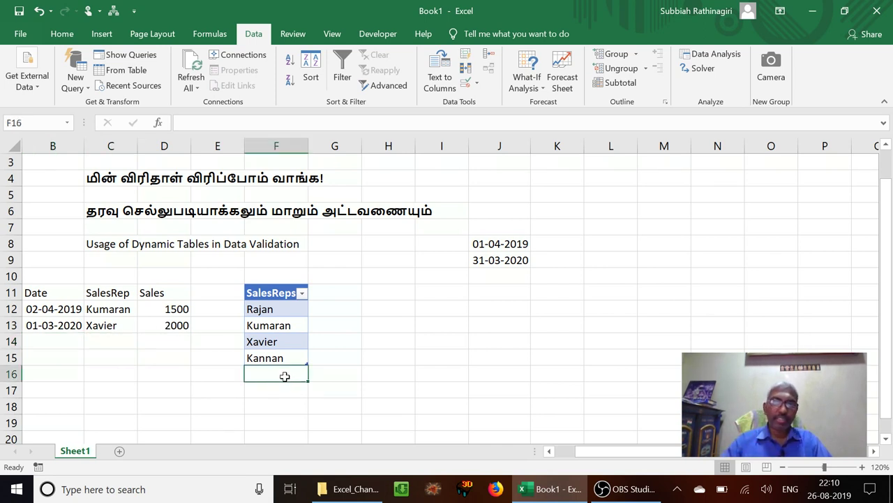
text(Murug)
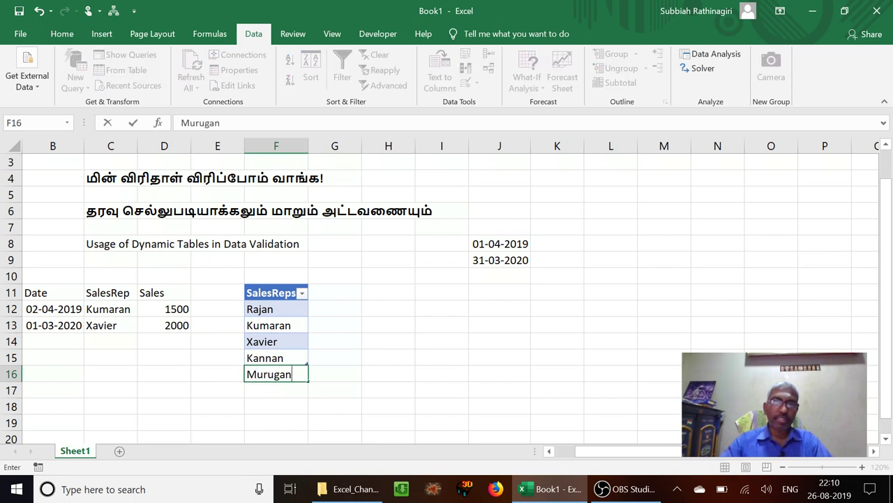
text(an)
key(Return)
click(285, 376)
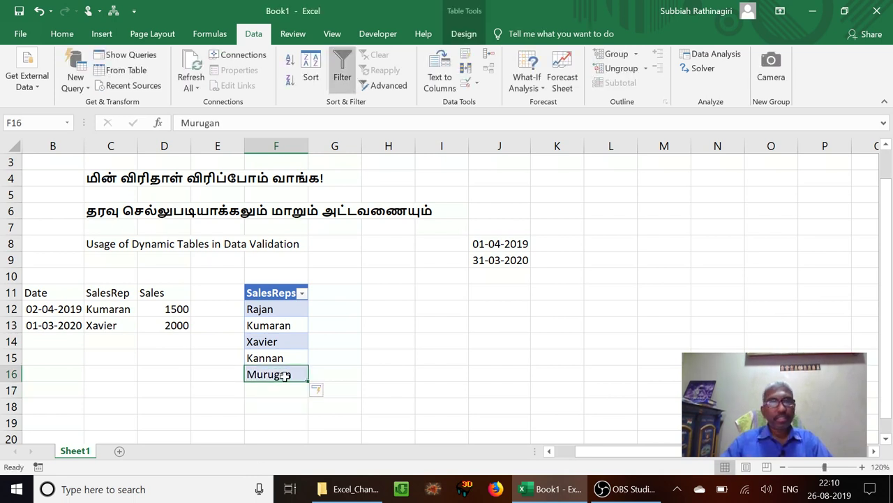
key(Left)
key(Left)
key(Left)
key(Left)
key(Up)
key(Up)
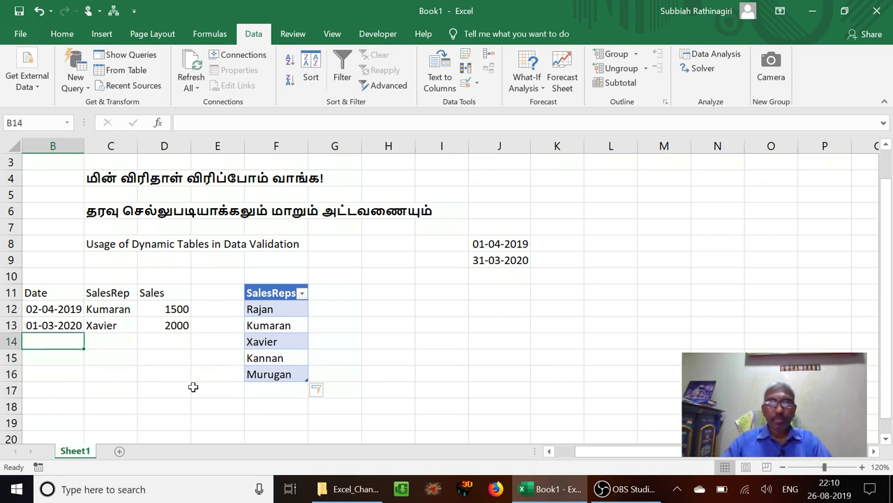
Fill row 14 with 02-03-2020, Murugan from the dropdown and sales 3000.
text(02-03-2020)
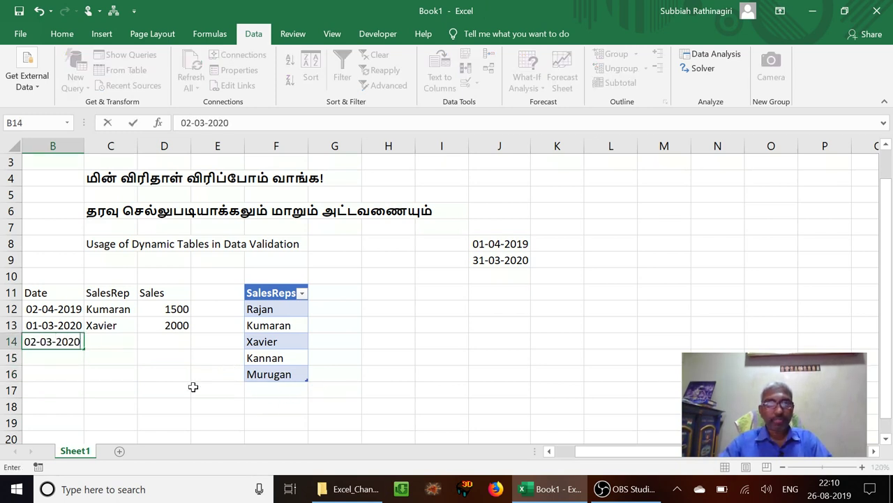
key(Tab)
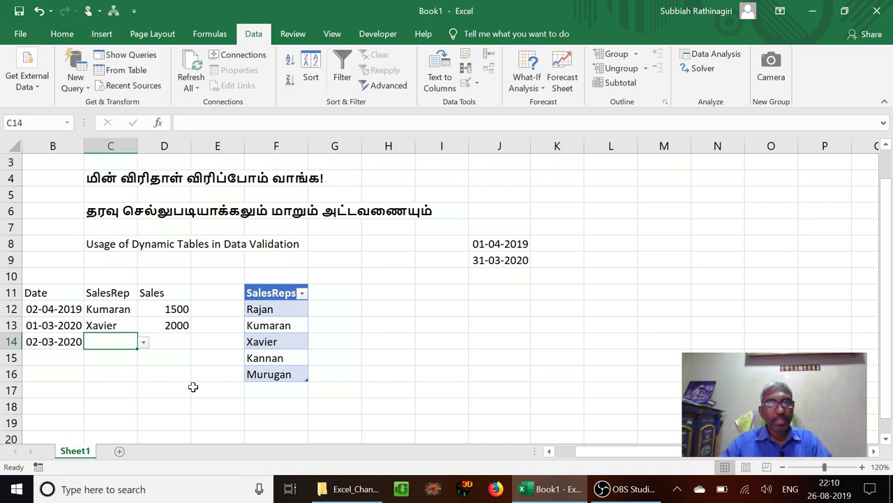
click(143, 342)
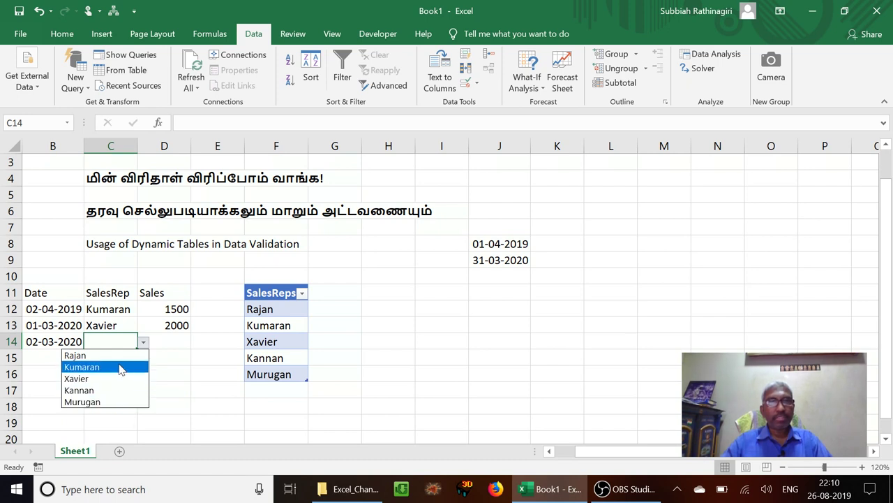
click(116, 402)
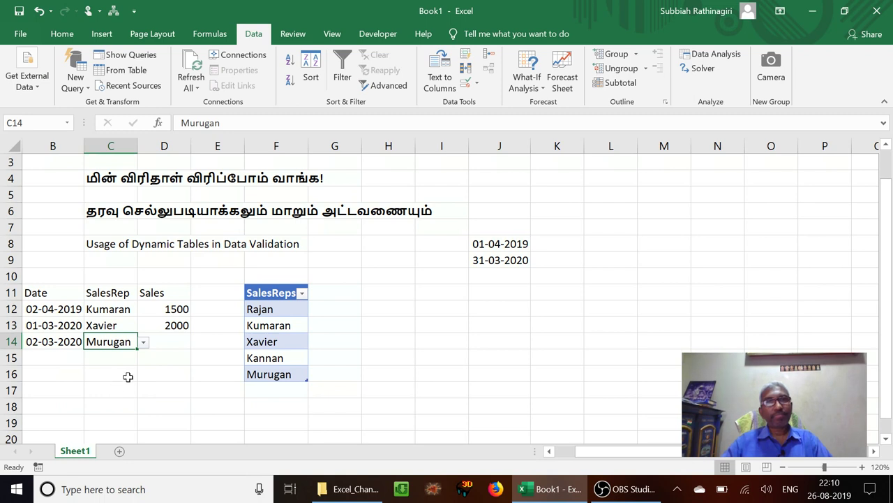
click(161, 343)
text(3000)
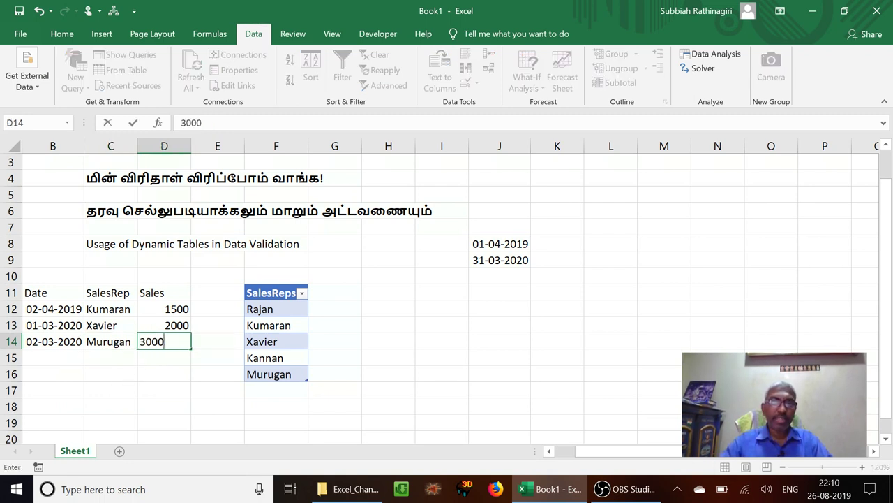
key(Return)
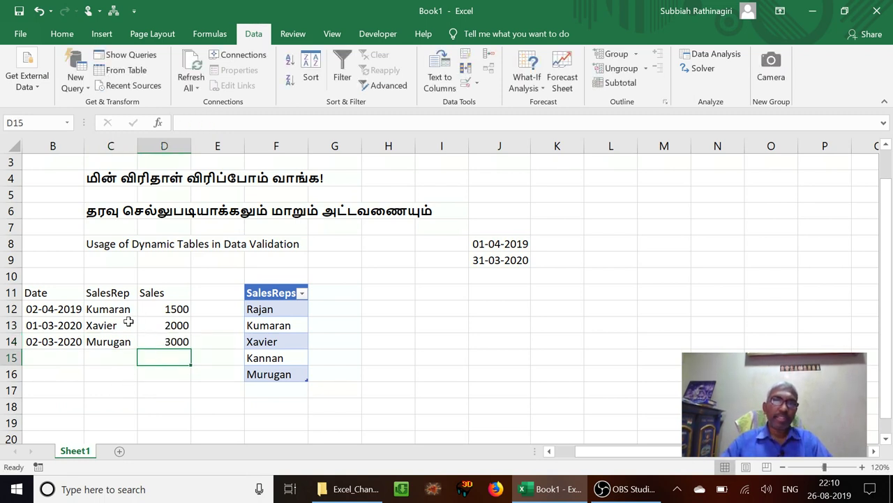
click(131, 318)
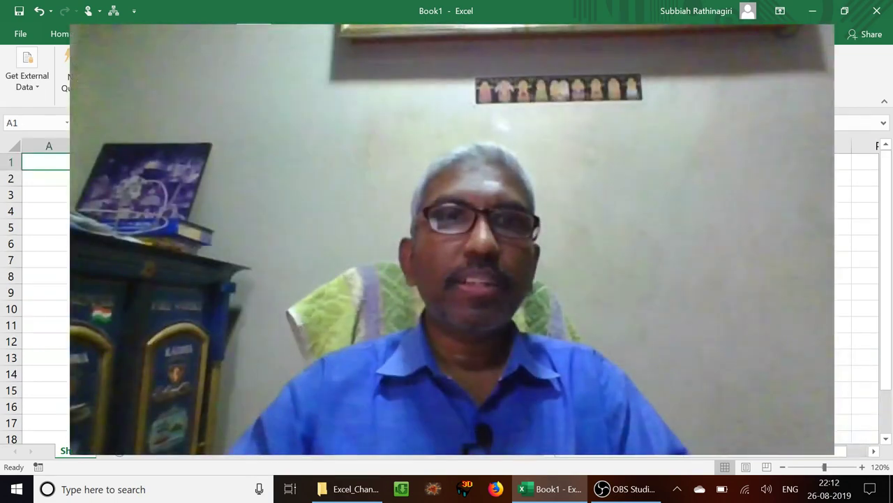